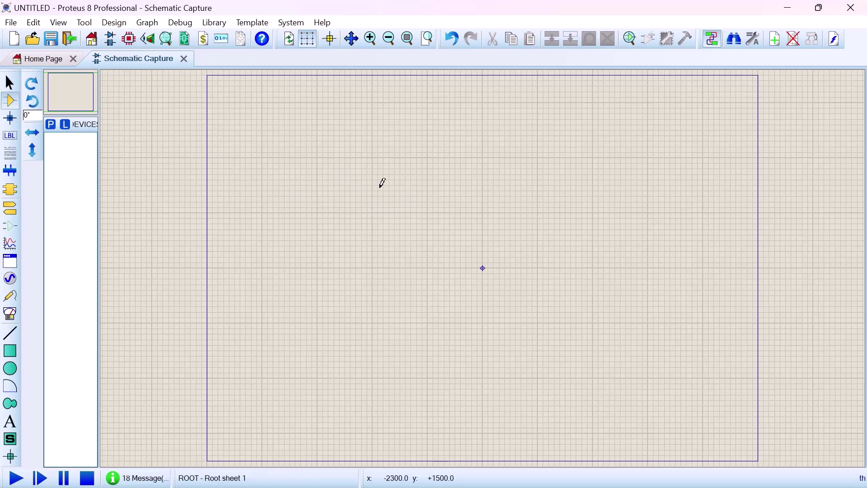
Search the device library for arduino and add the ARDUINO UNO (Arduino UNO R3 V1.0) to the device list
click(52, 127)
text(arduino)
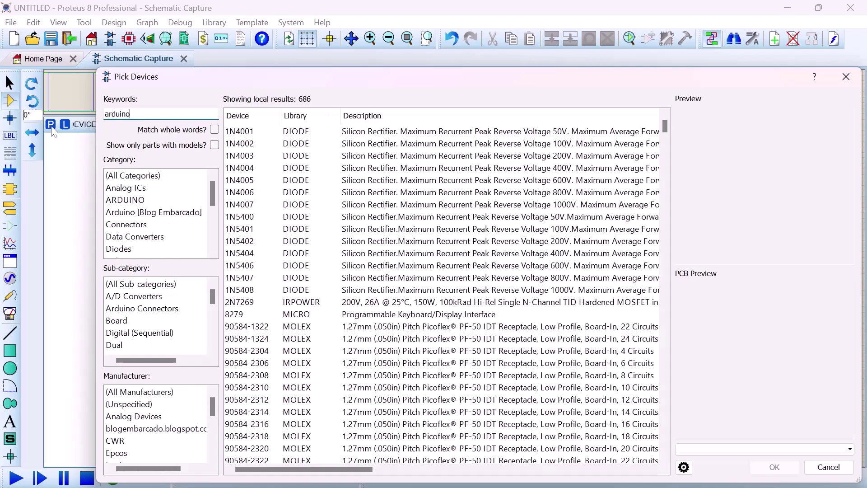
double_click(271, 228)
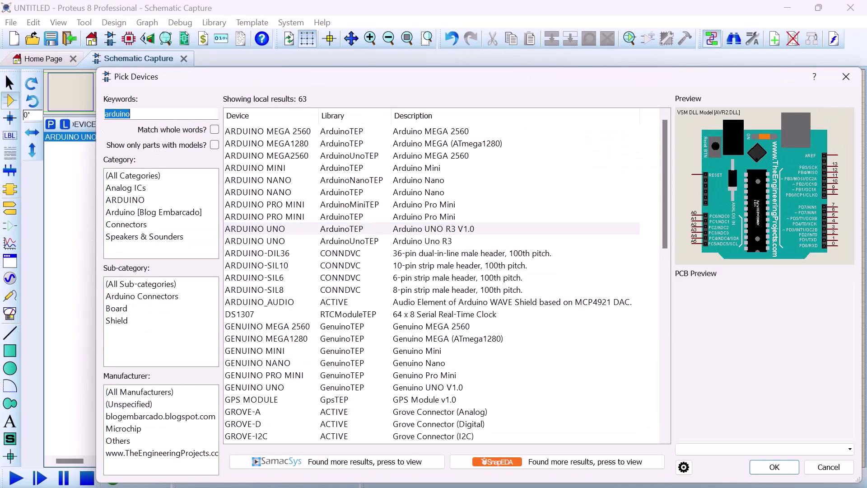
Search the library for 7 segment and add the green common cathode 7-segment display to the device list
text(7 sgment)
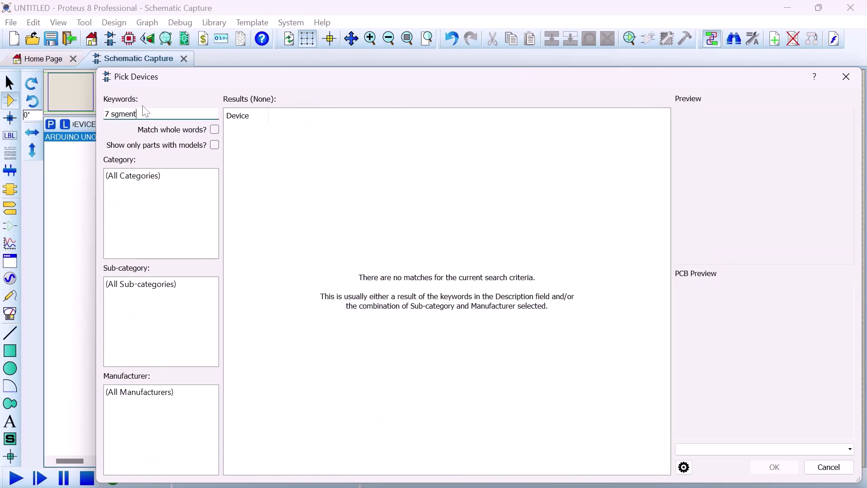
click(115, 113)
text(e)
scroll(410, 252, down, 3)
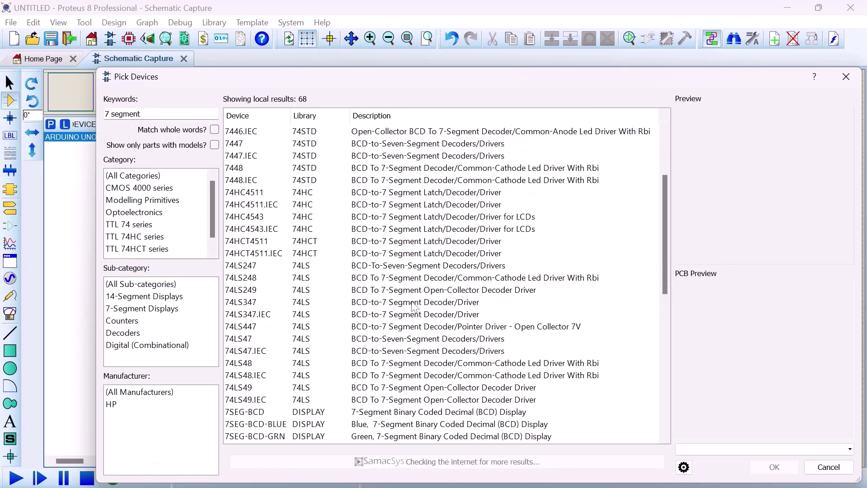
scroll(414, 307, down, 4)
click(411, 362)
click(405, 350)
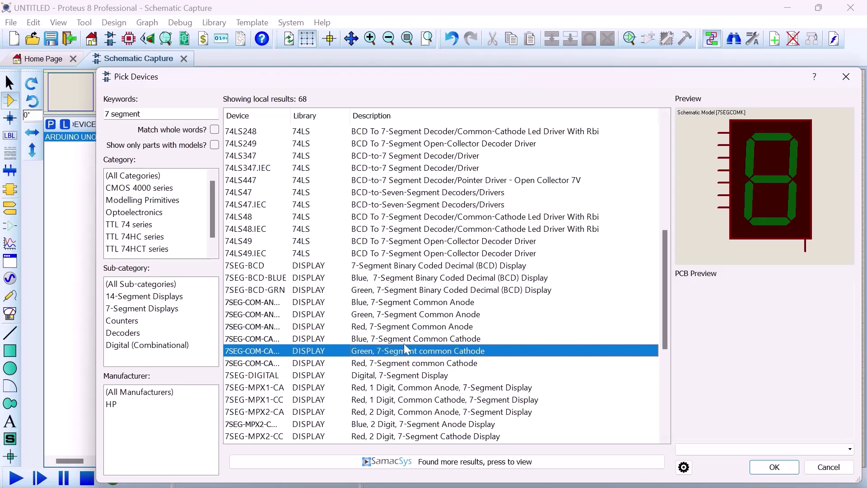
double_click(353, 349)
Search for push, add the SPST push button (BUTTON) to the device list, and finish picking devices
drag(143, 113, 111, 114)
key(BackSpace)
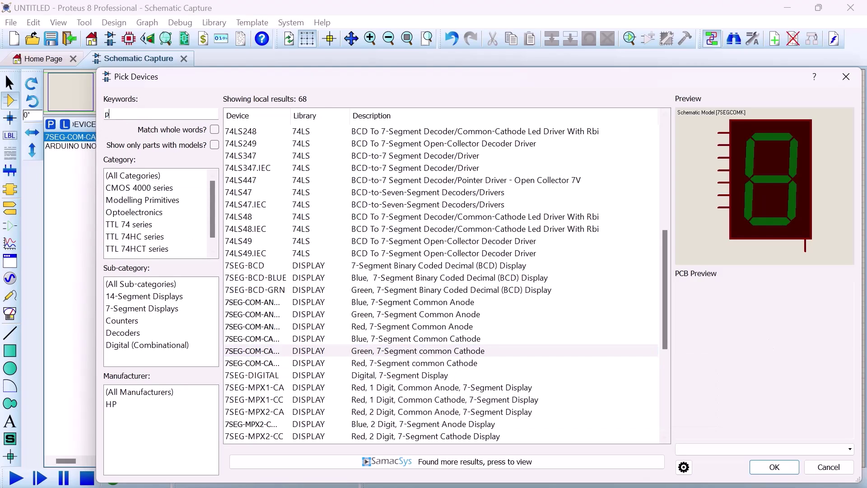
text(push)
click(249, 131)
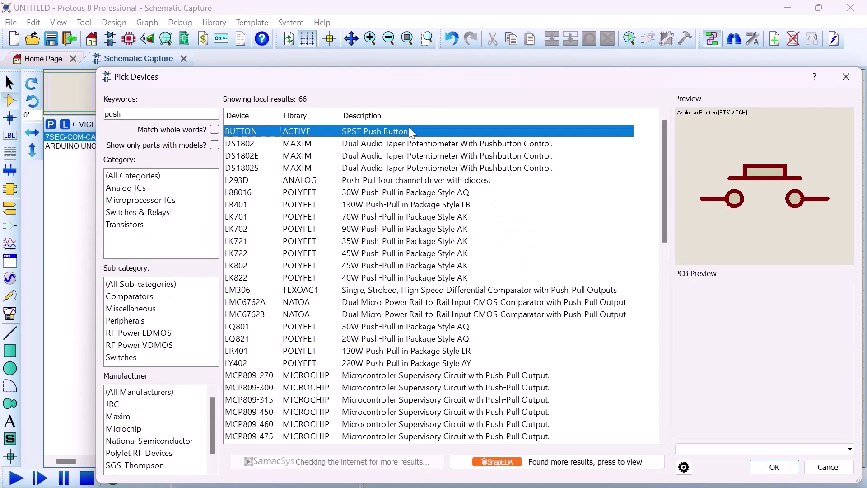
double_click(316, 130)
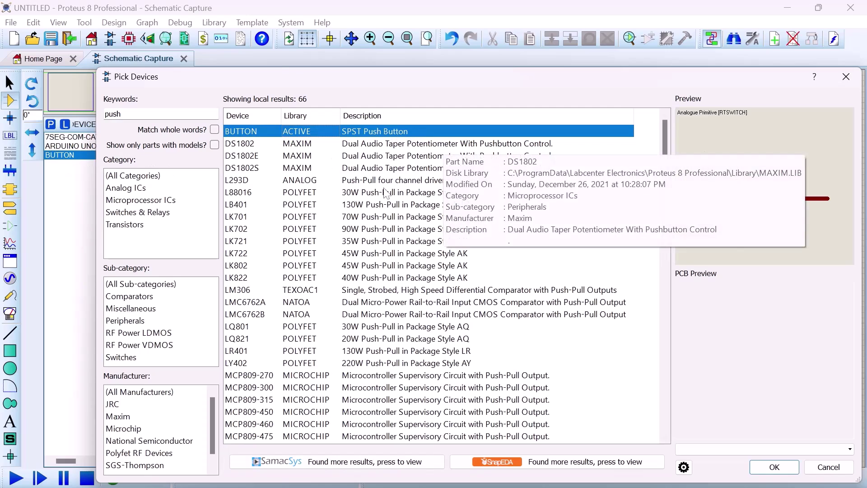
click(791, 470)
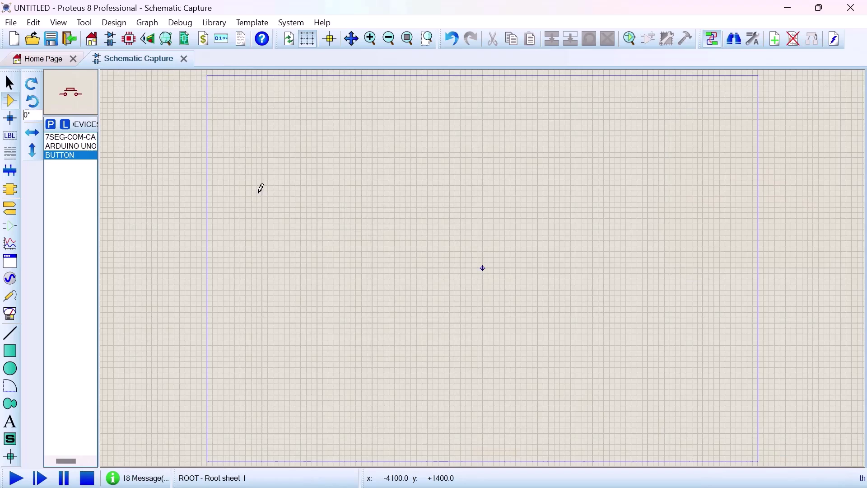
Place the ARDUINO UNO near the centre of the schematic sheet
click(71, 146)
click(456, 258)
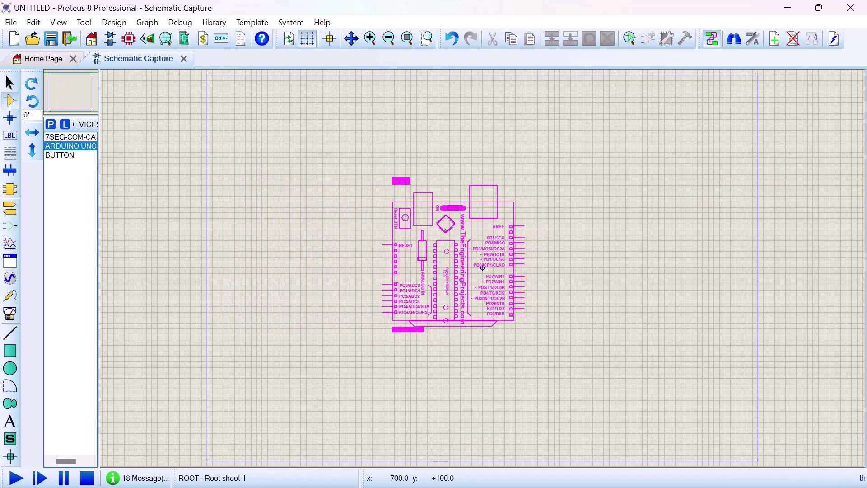
click(455, 258)
Place the green common cathode 7-segment display to the right of the Arduino board
key(F6)
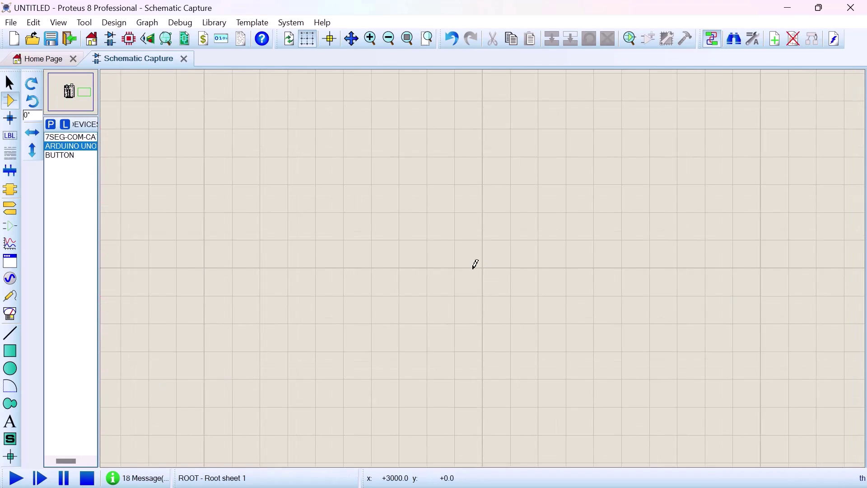
scroll(413, 277, up, 1)
click(63, 137)
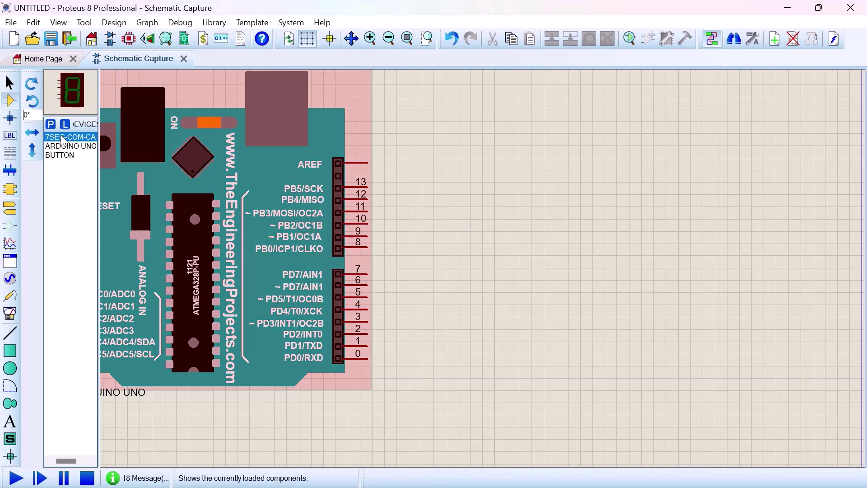
click(519, 246)
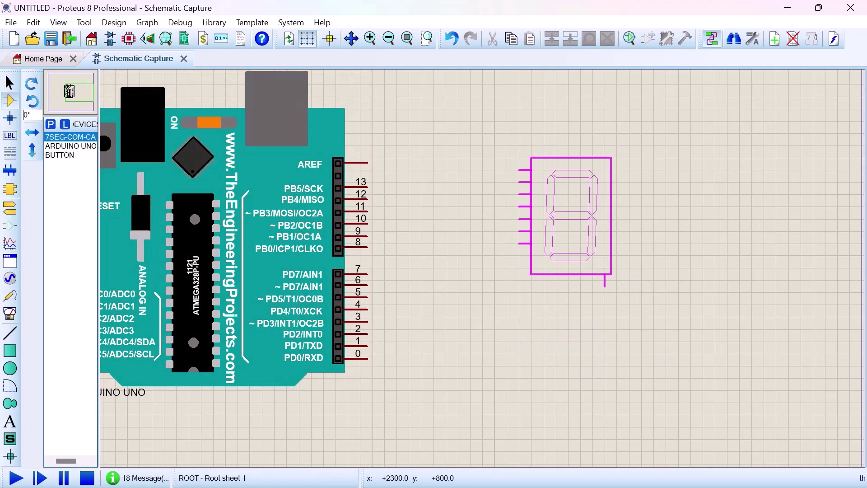
click(542, 158)
Place two push buttons side by side above the 7-segment display
click(71, 155)
click(469, 97)
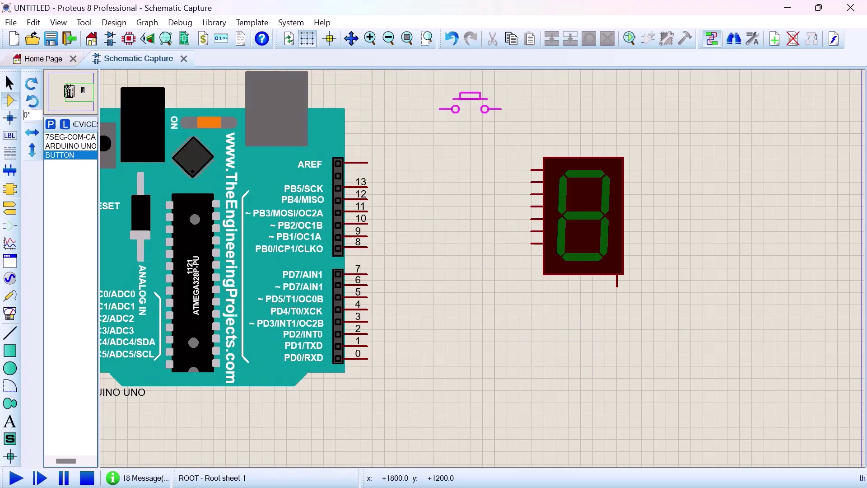
click(483, 115)
click(634, 120)
click(629, 115)
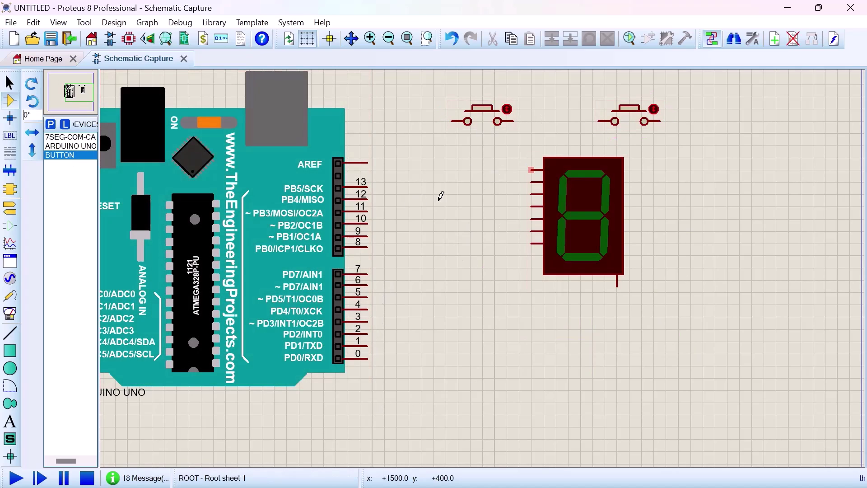
Place seven INPUT terminals in a column facing the seven segment pins of the display
click(9, 217)
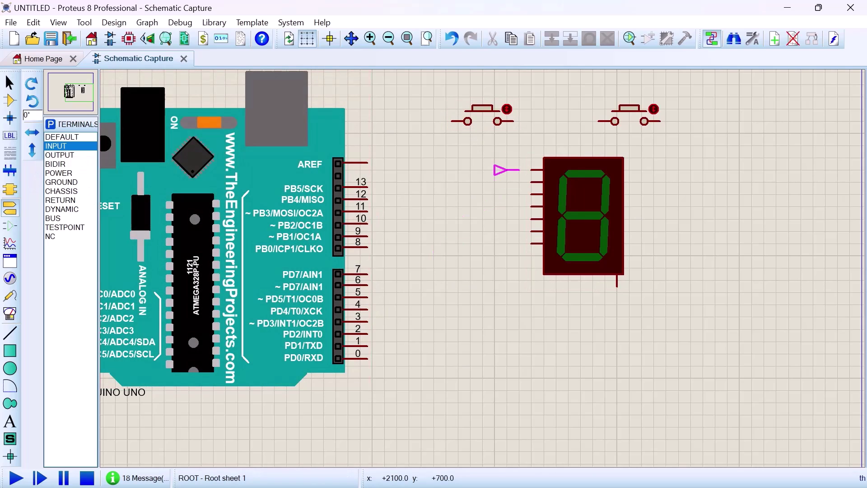
click(506, 171)
click(506, 182)
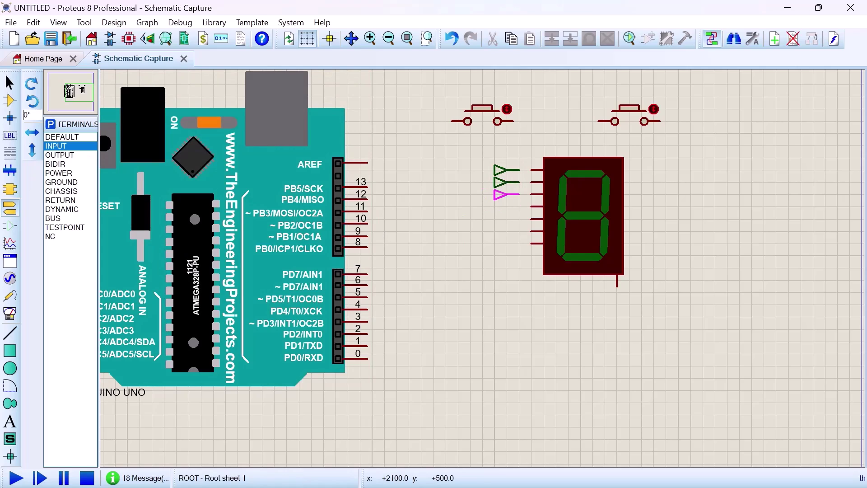
click(507, 207)
click(506, 219)
click(507, 231)
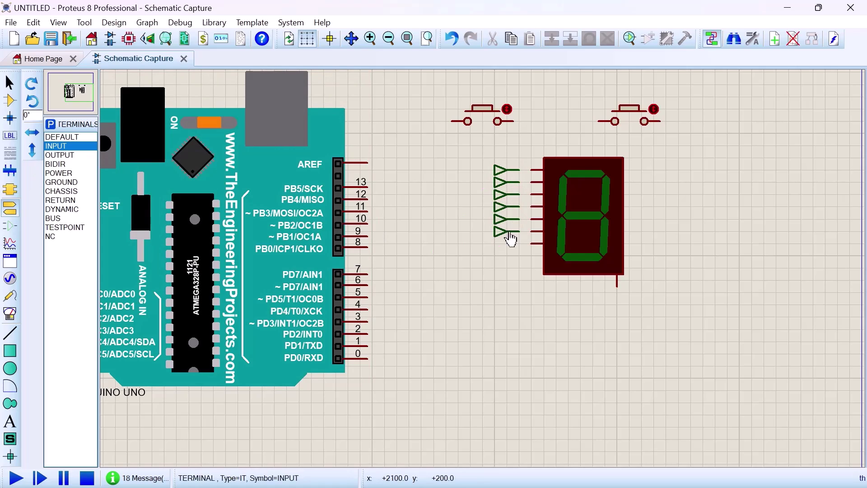
click(507, 243)
Wire each of the seven input terminals straight to its matching segment pin on the display
click(519, 169)
click(531, 169)
click(519, 182)
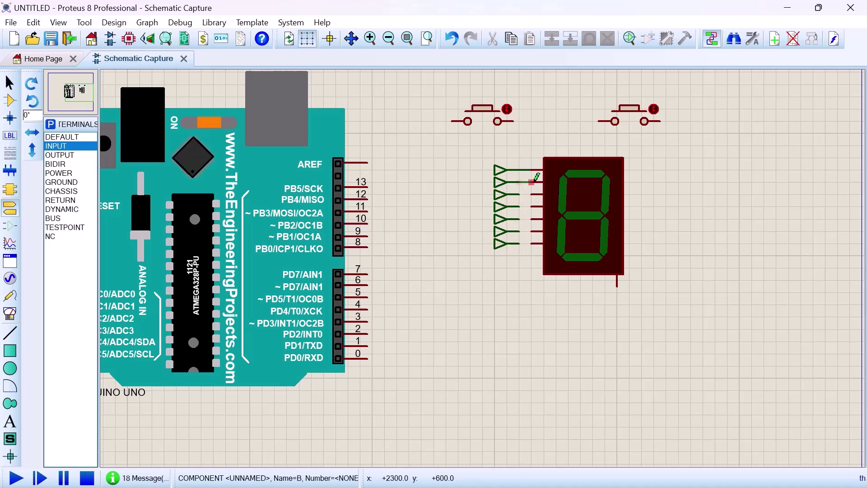
click(531, 182)
click(519, 195)
click(531, 194)
click(519, 206)
click(531, 206)
click(519, 218)
click(531, 218)
click(519, 231)
click(531, 231)
click(519, 243)
click(531, 244)
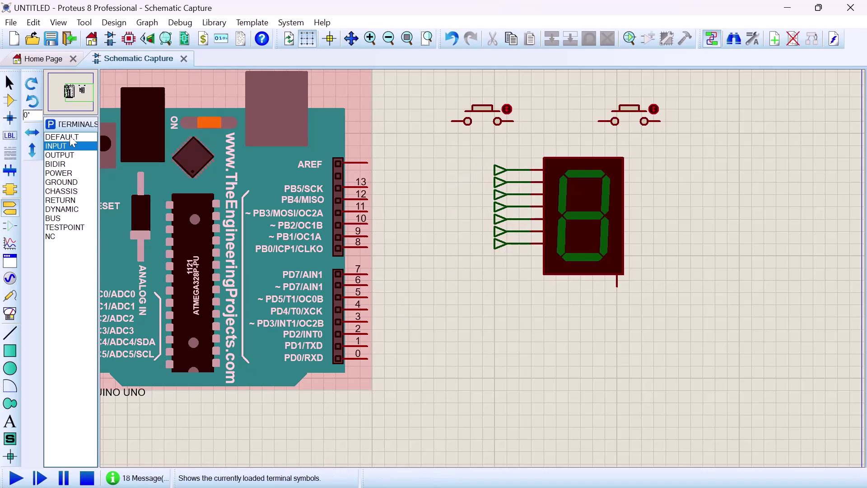
Place seven OUTPUT terminals beside Arduino digital pins 2 through 8
click(69, 155)
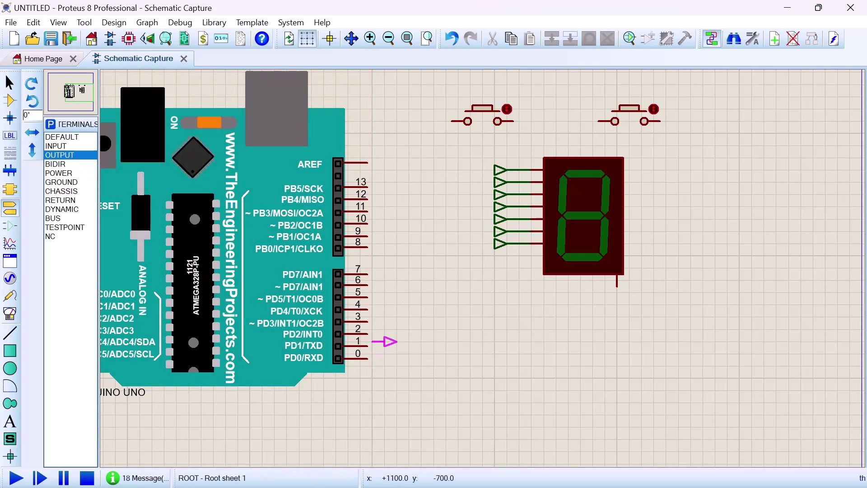
click(384, 321)
click(382, 311)
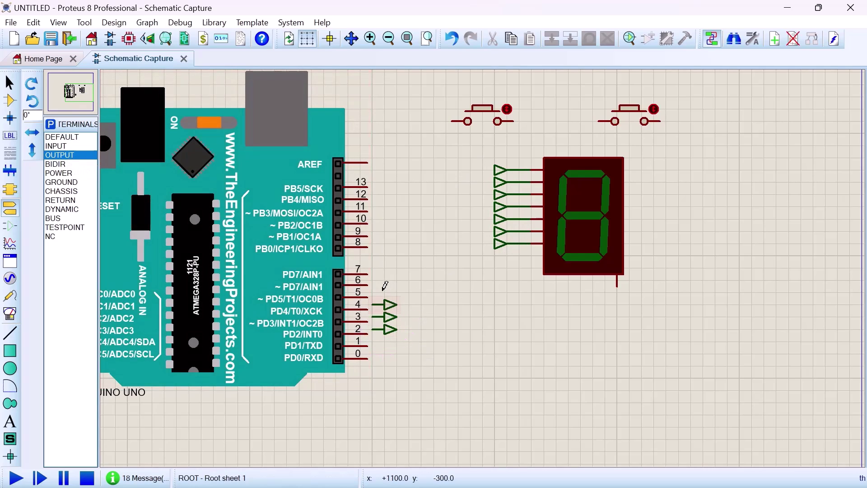
click(385, 291)
click(385, 279)
click(385, 268)
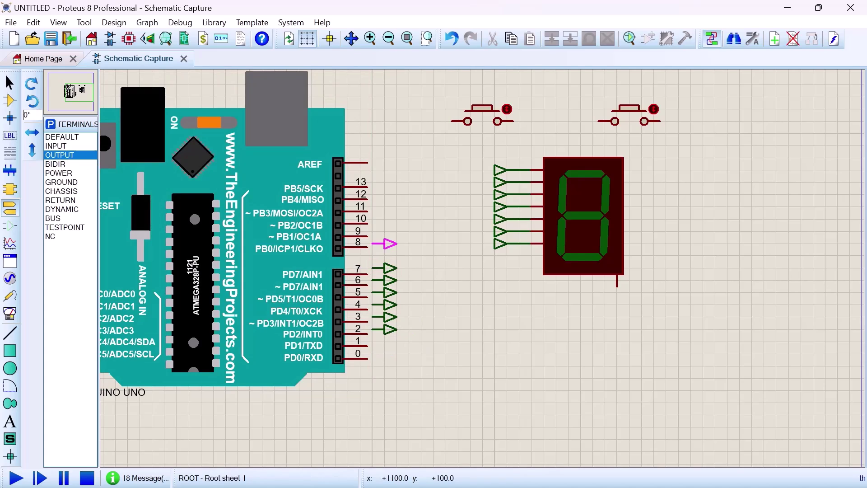
click(384, 244)
Wire Arduino pins 2 through 8 to their adjacent output terminals
click(367, 334)
click(372, 328)
click(367, 322)
click(372, 316)
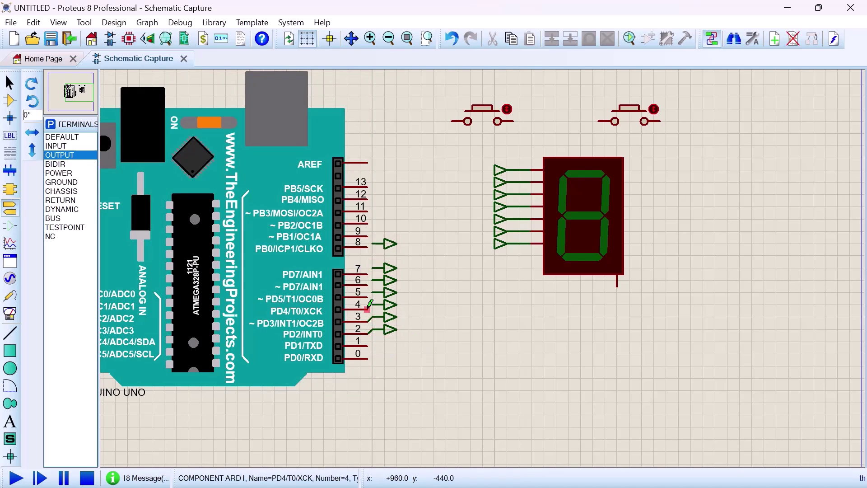
click(368, 309)
click(372, 304)
click(368, 285)
click(372, 280)
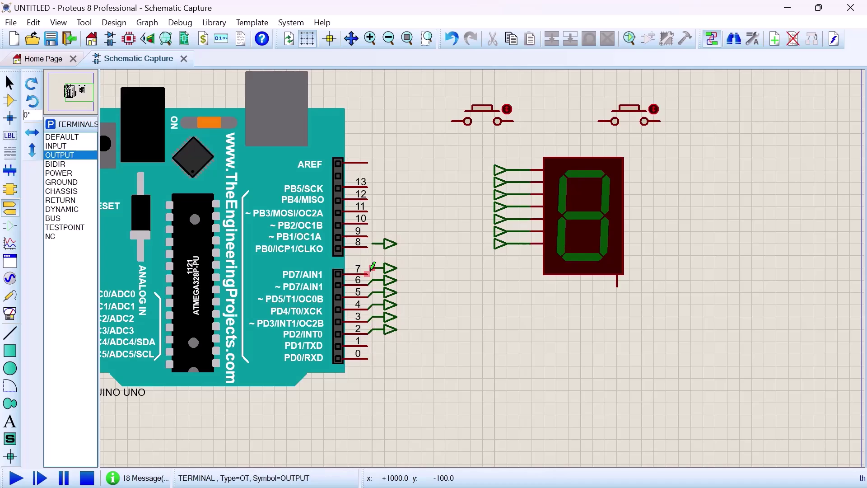
click(372, 268)
click(367, 247)
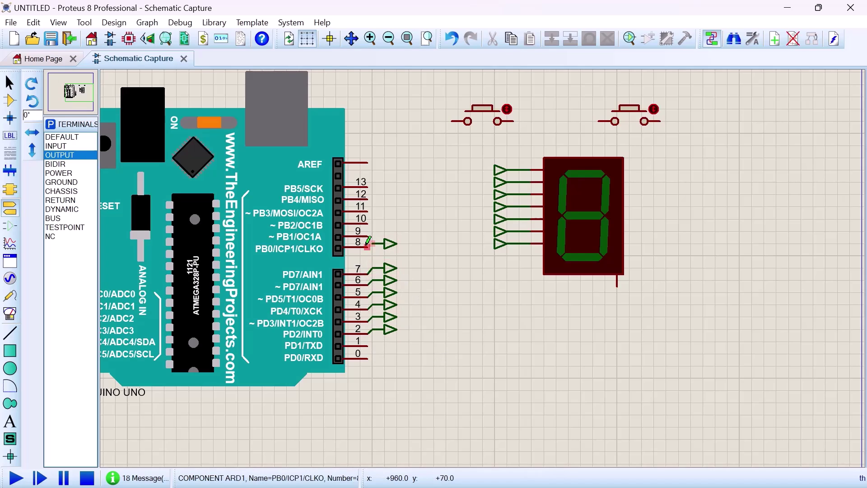
click(372, 244)
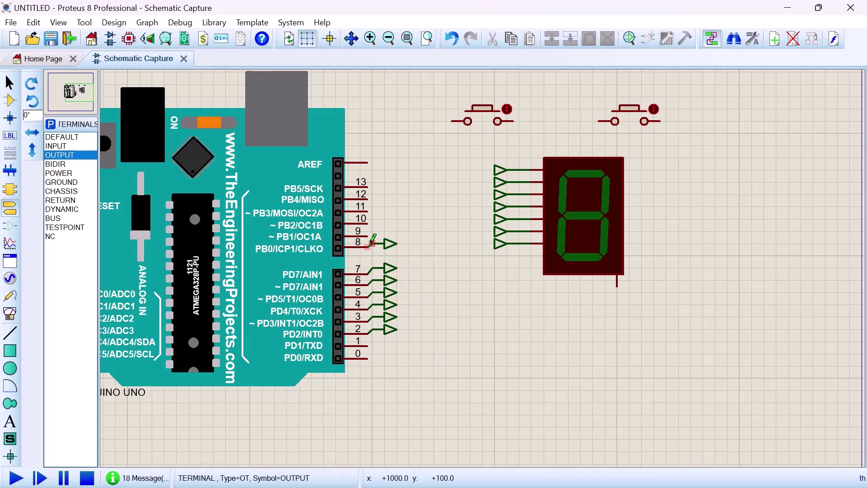
Label the display's upper four input terminals A, B, C and D from top to bottom
double_click(499, 174)
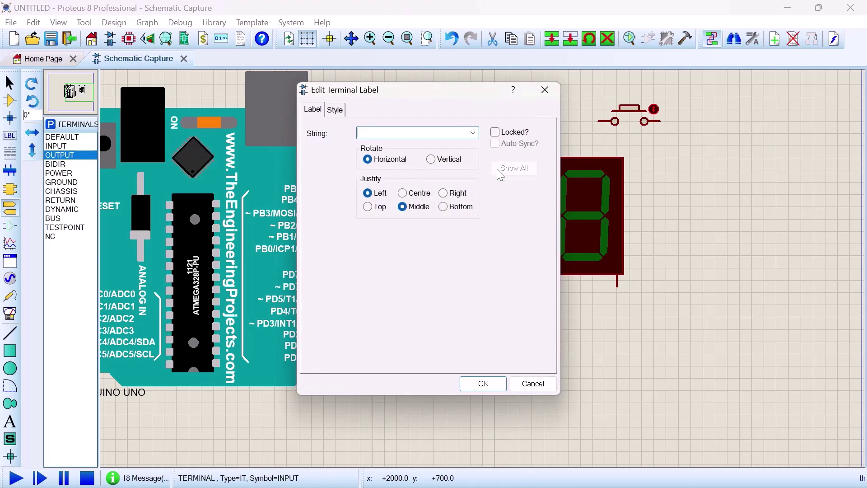
click(483, 383)
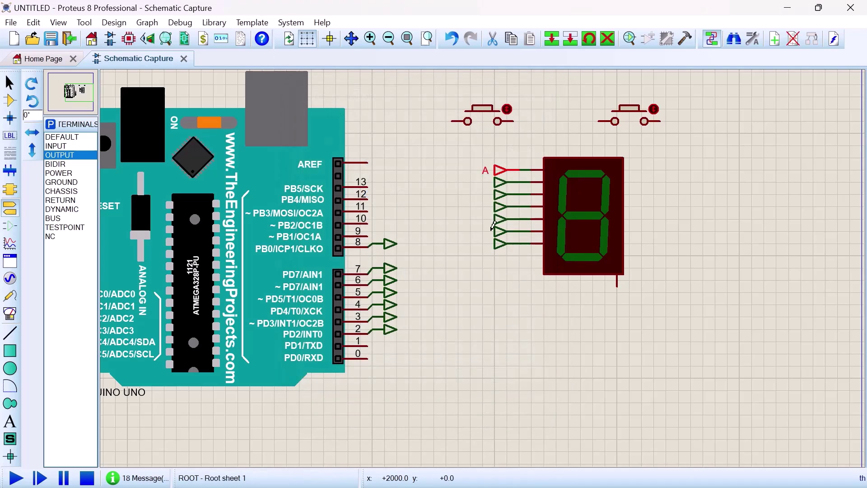
double_click(494, 185)
text(B)
click(482, 385)
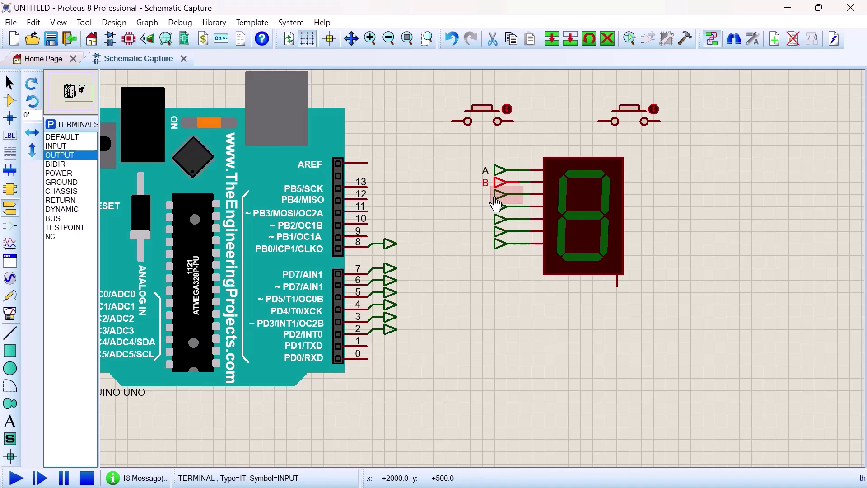
double_click(494, 197)
text(C)
key(Return)
double_click(498, 209)
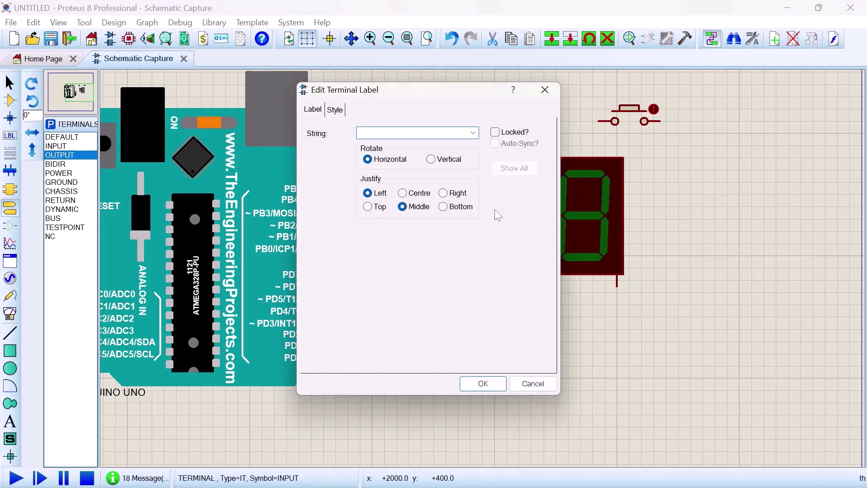
text(D)
click(483, 384)
double_click(496, 222)
text(D)
click(483, 383)
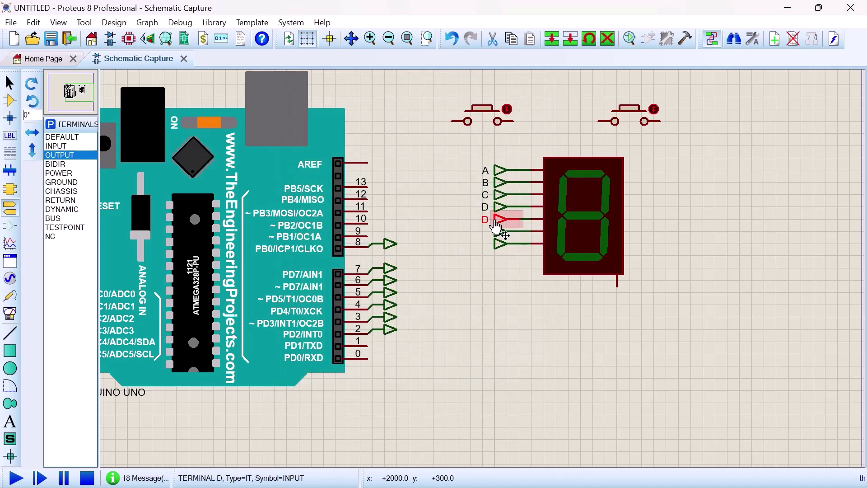
Label the display's lower three input terminals E, F and G from top to bottom
double_click(497, 222)
text(E)
click(481, 384)
double_click(495, 233)
text(F)
click(482, 384)
double_click(495, 244)
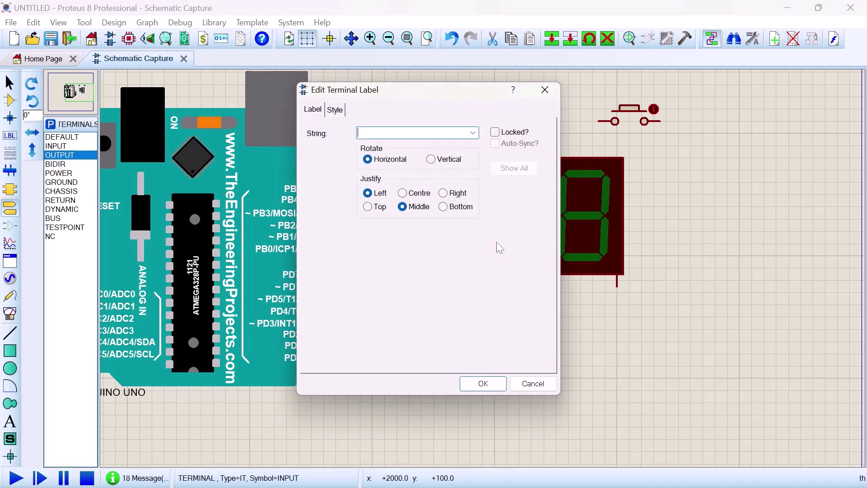
text(G)
key(Return)
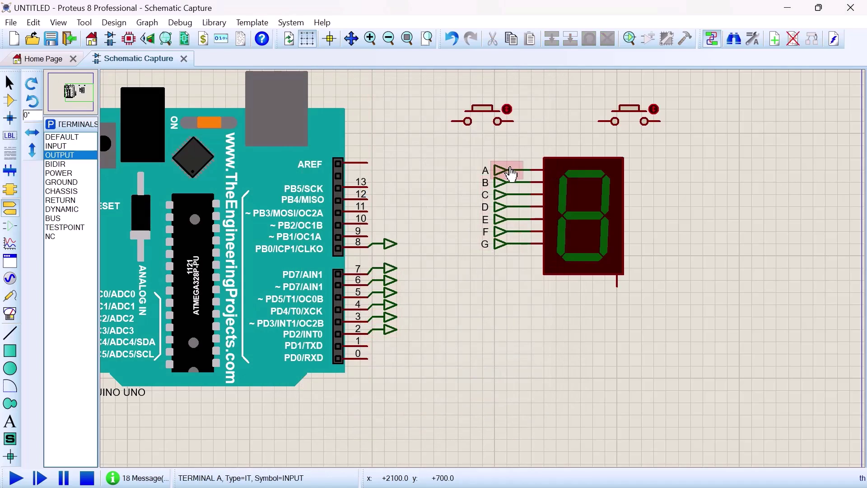
Label the output terminals on Arduino pins 2, 3, 4 and 5 as A, B, C and D respectively
double_click(389, 332)
text(A)
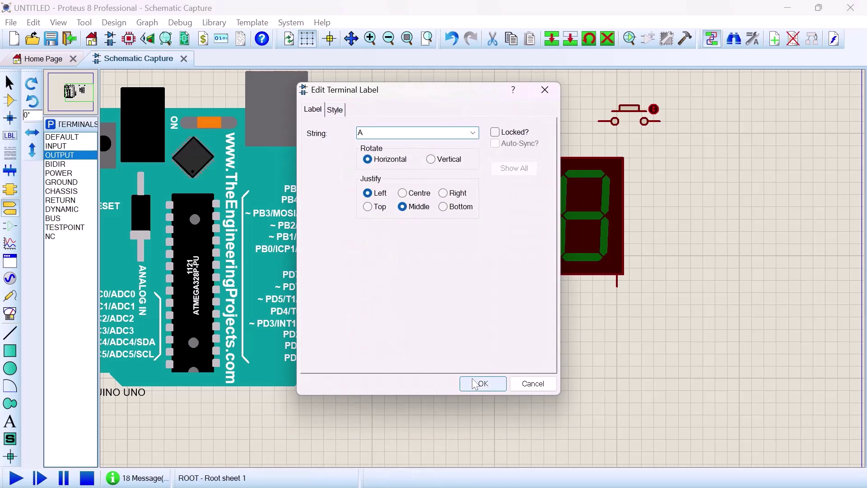
click(481, 383)
double_click(388, 318)
text(B)
click(475, 383)
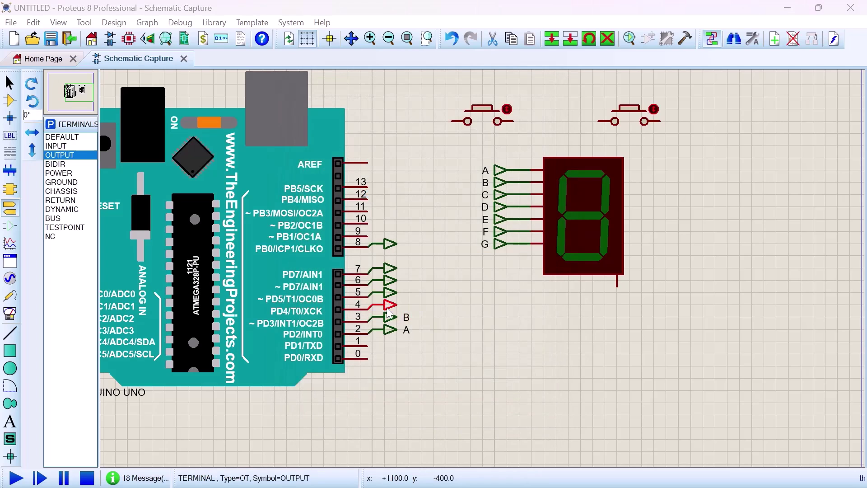
double_click(388, 305)
text(C)
click(482, 383)
double_click(388, 292)
text(D)
click(482, 383)
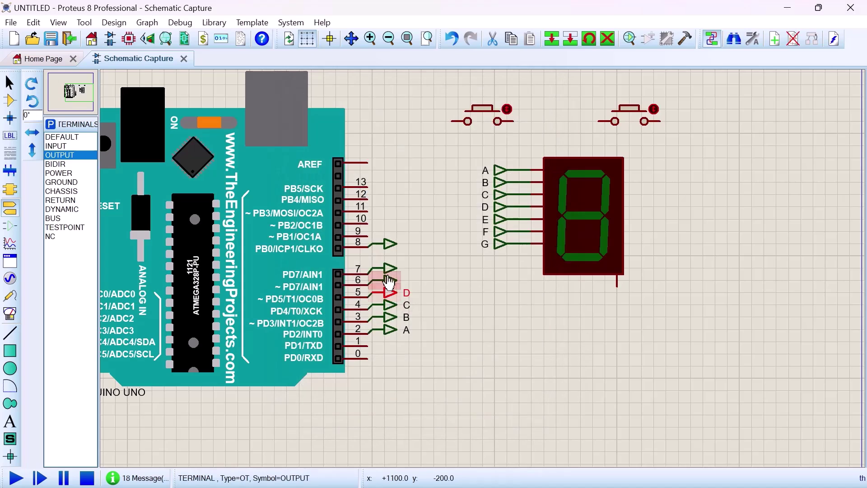
Label the output terminals on Arduino pins 6, 7 and 8 as E, F and G respectively
double_click(389, 280)
text(E)
click(483, 383)
double_click(389, 269)
text(F)
click(474, 381)
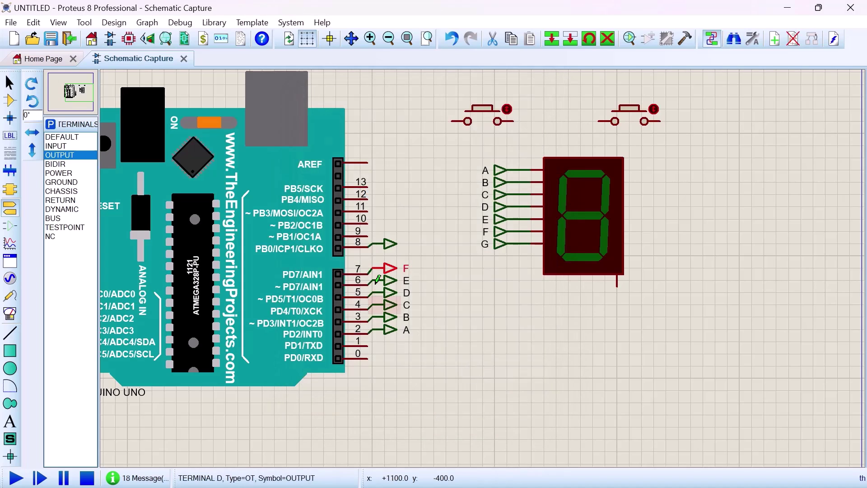
double_click(385, 247)
click(483, 383)
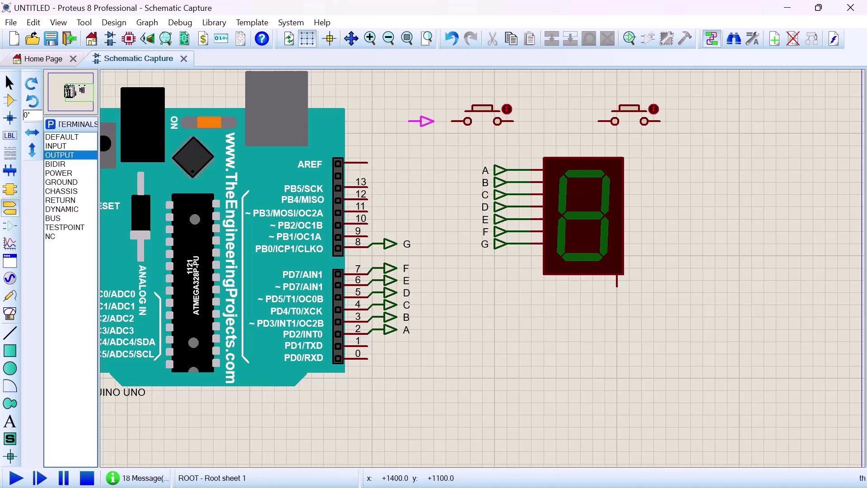
Place an OUTPUT terminal rotated 180 degrees left of the first push button and copy it to the left of the second button
click(420, 121)
drag(399, 94, 436, 141)
right_click(425, 114)
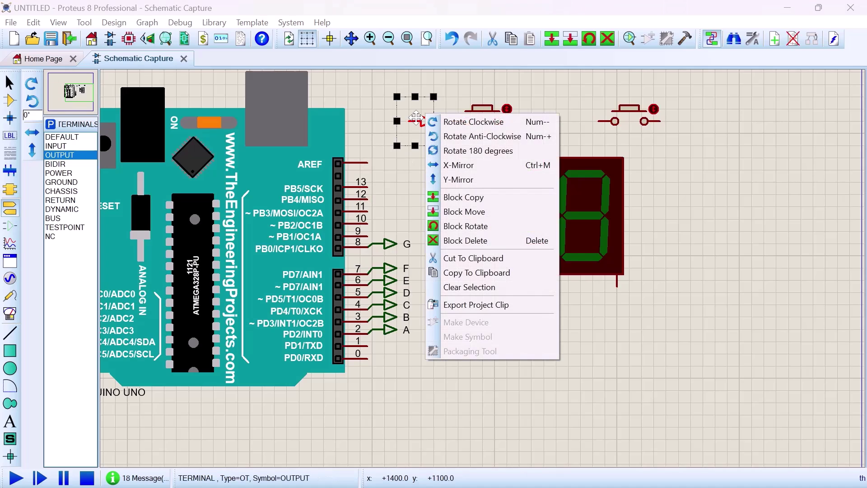
click(470, 152)
right_click(425, 140)
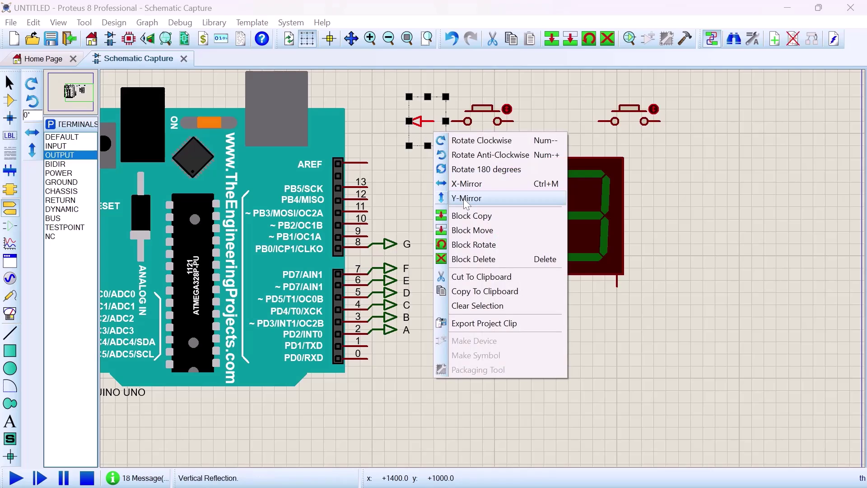
click(470, 215)
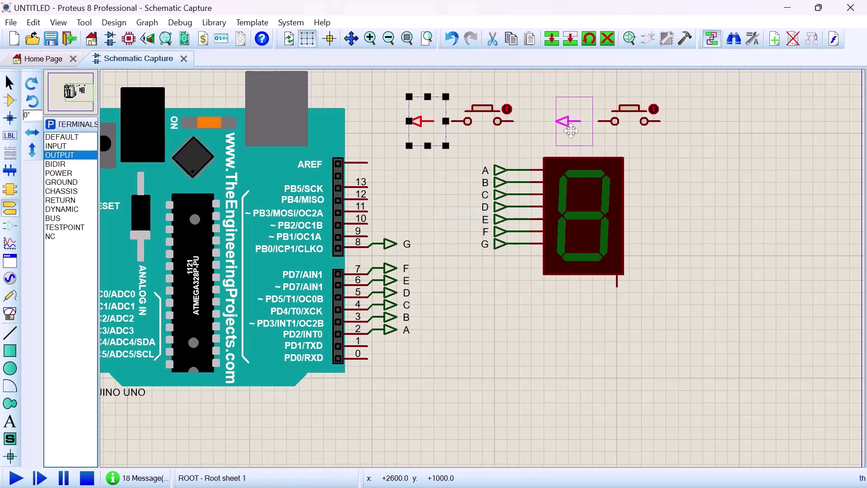
click(572, 128)
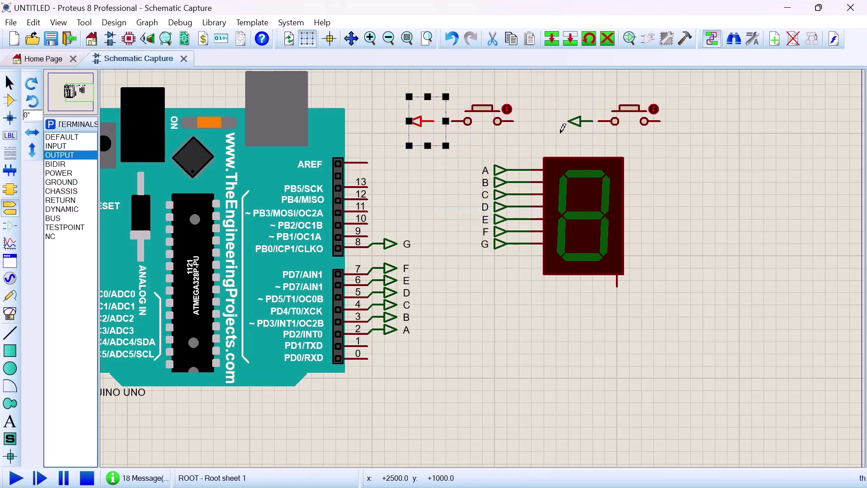
Move the first button's output terminal closer to its left pin and wire the left pins of both buttons to their terminals
click(447, 116)
drag(416, 122, 431, 122)
click(445, 121)
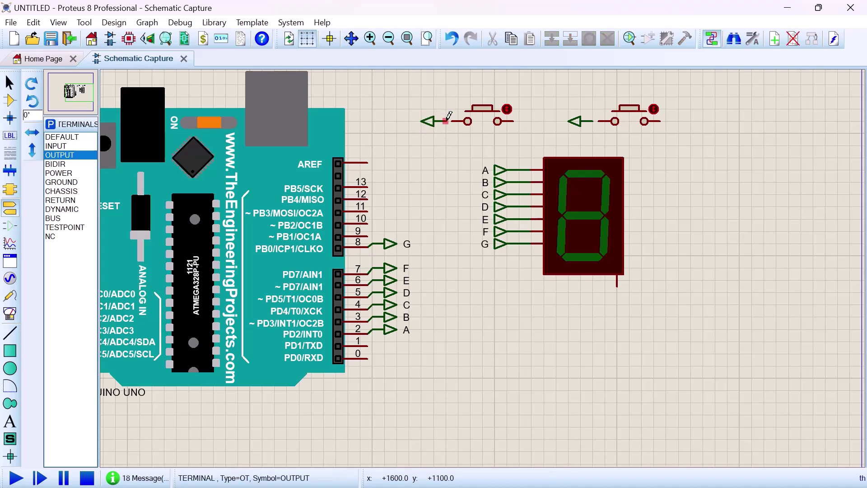
click(451, 121)
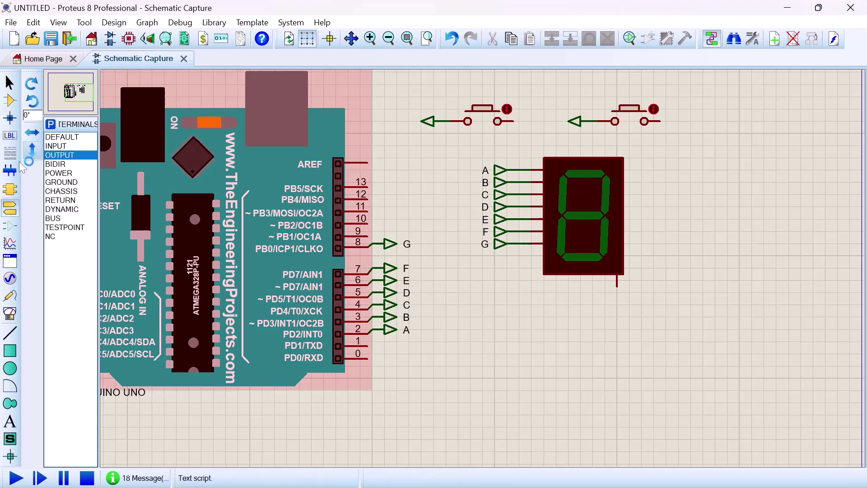
Place two INPUT terminals rotated 180 degrees beside Arduino pins 10 and 11
click(71, 147)
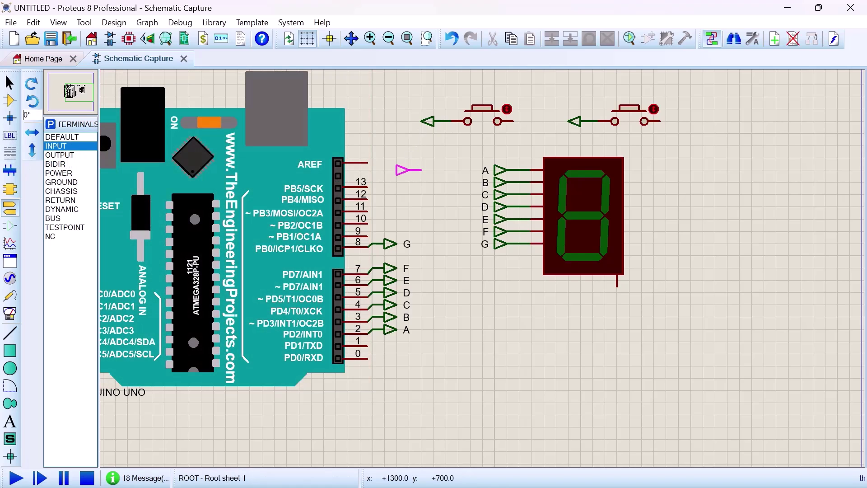
drag(386, 171, 437, 199)
right_click(420, 177)
click(469, 217)
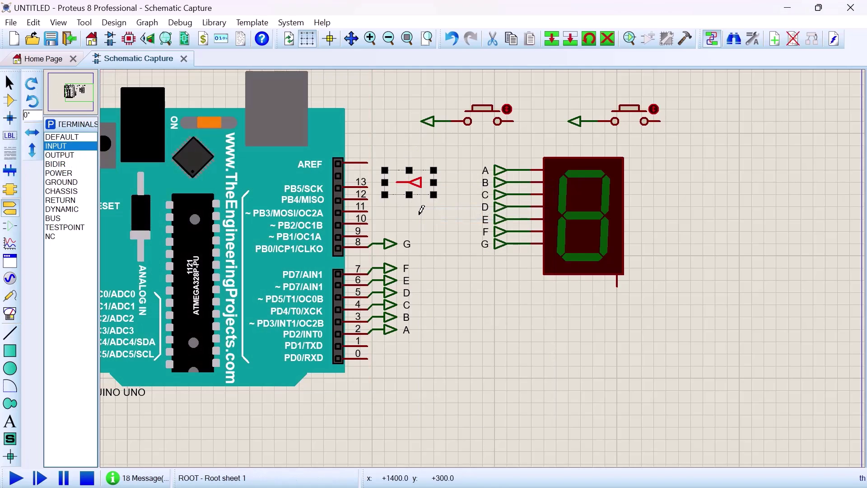
right_click(408, 182)
click(462, 238)
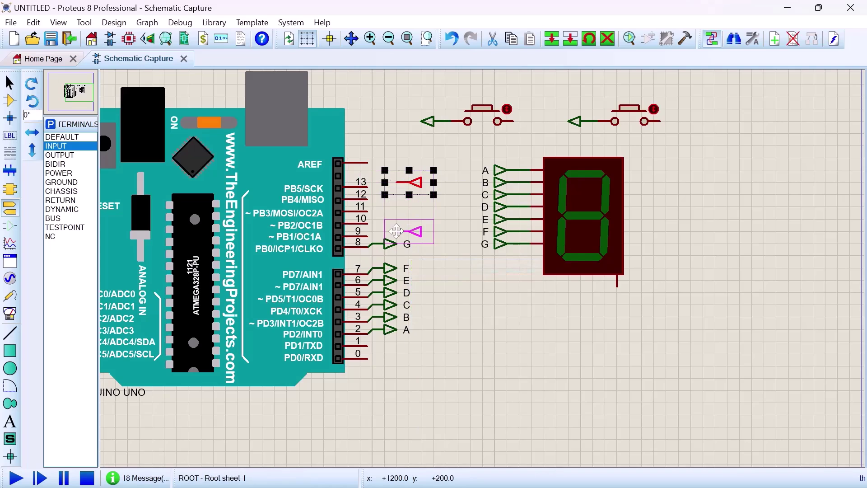
click(370, 220)
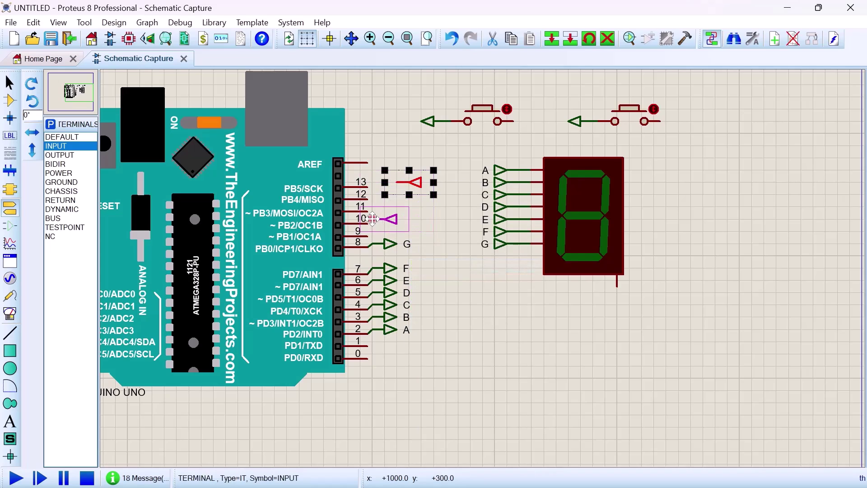
drag(412, 182, 386, 206)
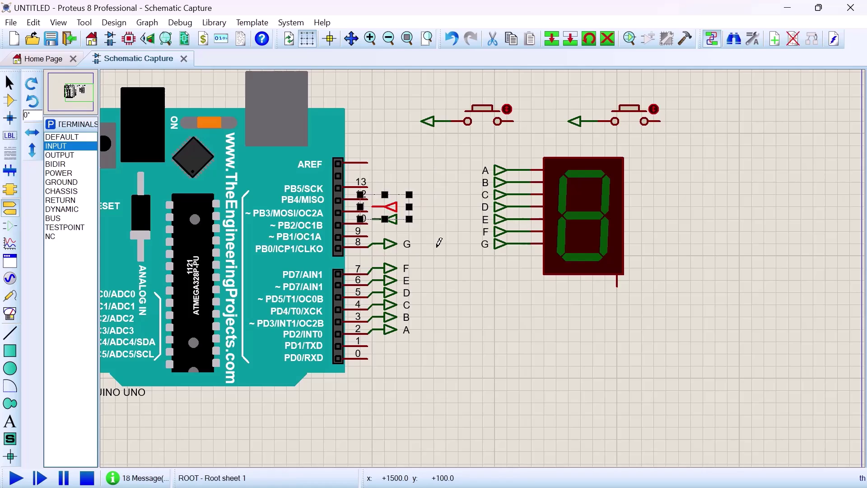
Wire Arduino pins 10 and 11 to their adjacent input terminals
click(436, 244)
click(368, 223)
click(372, 219)
click(368, 211)
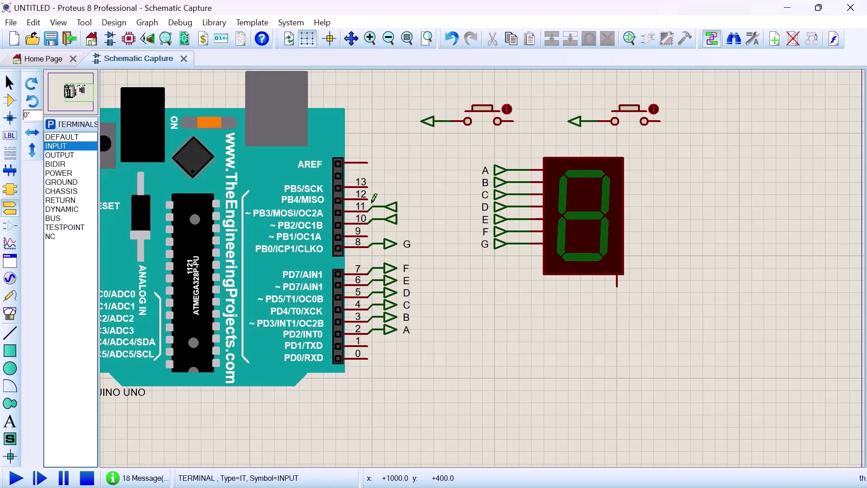
click(372, 206)
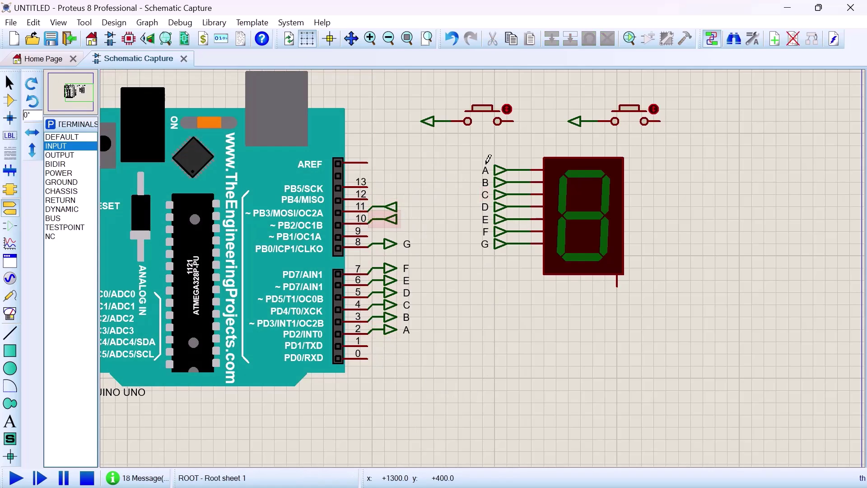
Label the first push button's output terminal UP and the second push button's output terminal DOWN
double_click(423, 122)
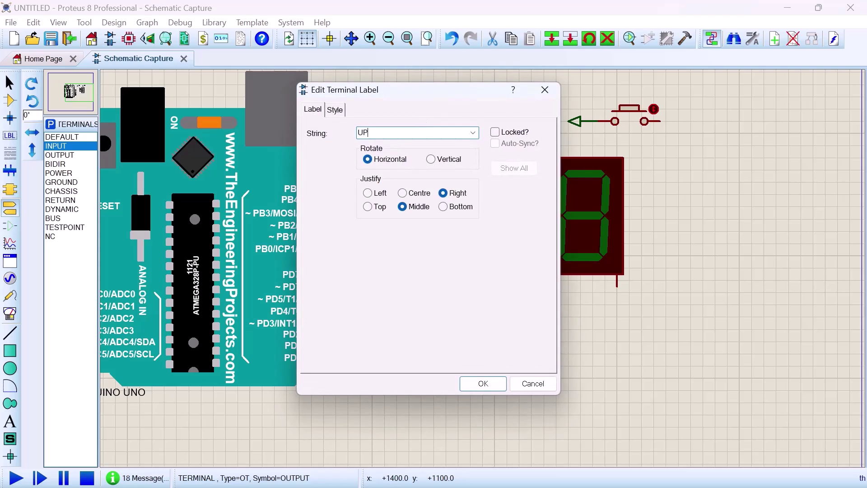
click(484, 381)
double_click(575, 121)
text(DOWN)
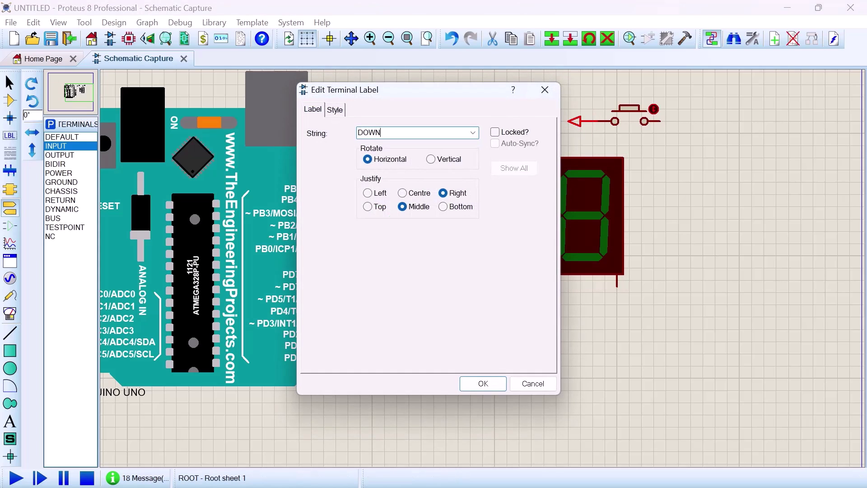
key(Return)
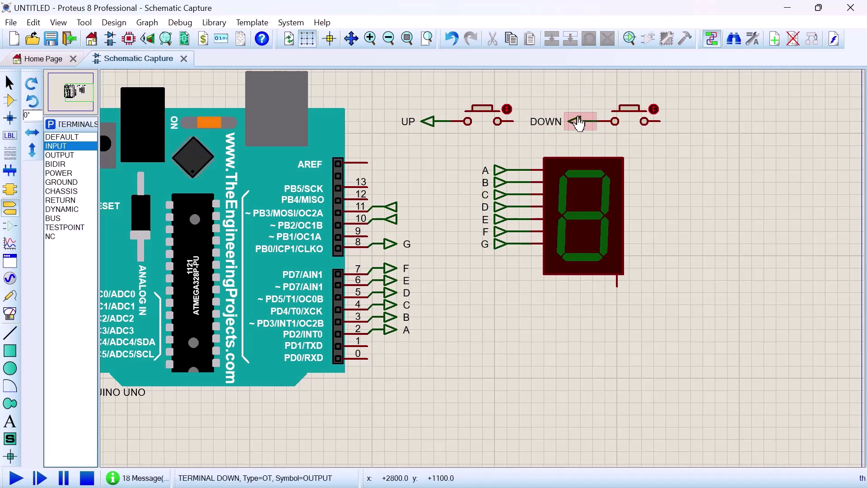
Label the input terminal on Arduino pin 10 UP and the one on pin 11 DOWN
double_click(391, 227)
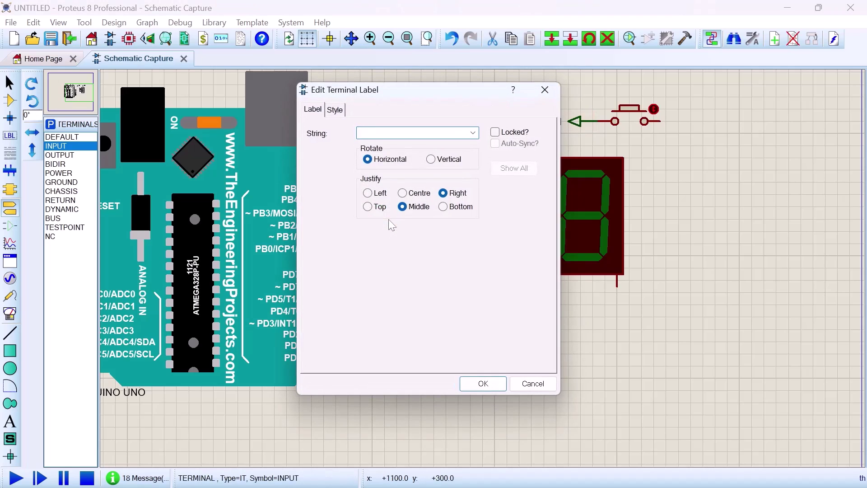
text(UP)
key(Return)
double_click(396, 212)
key(Return)
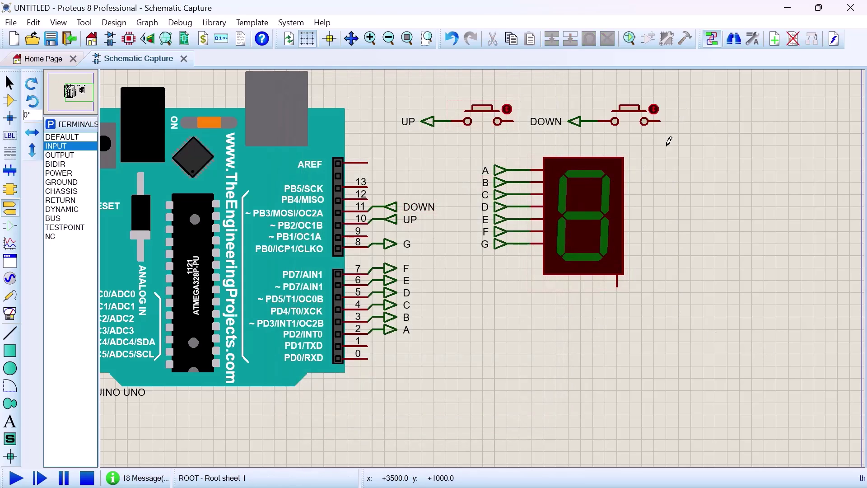
Place a GROUND terminal to the right of the display and connect a clockwise-rotated INPUT terminal directly above it
click(61, 156)
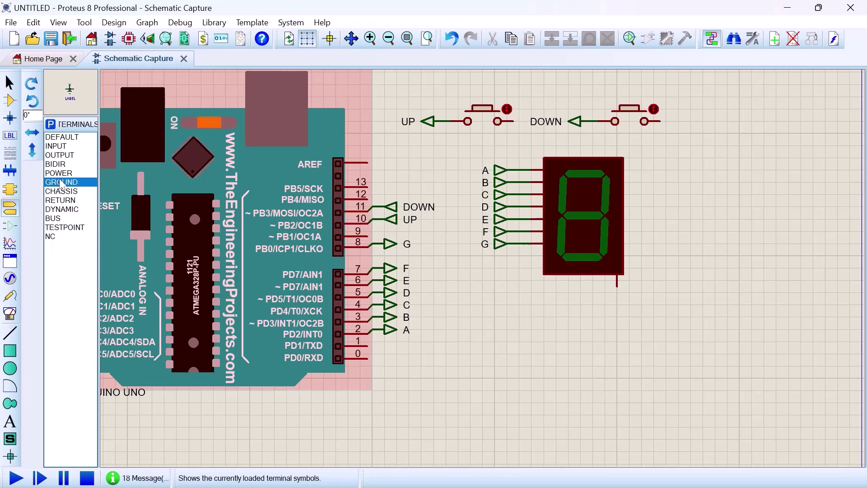
click(665, 220)
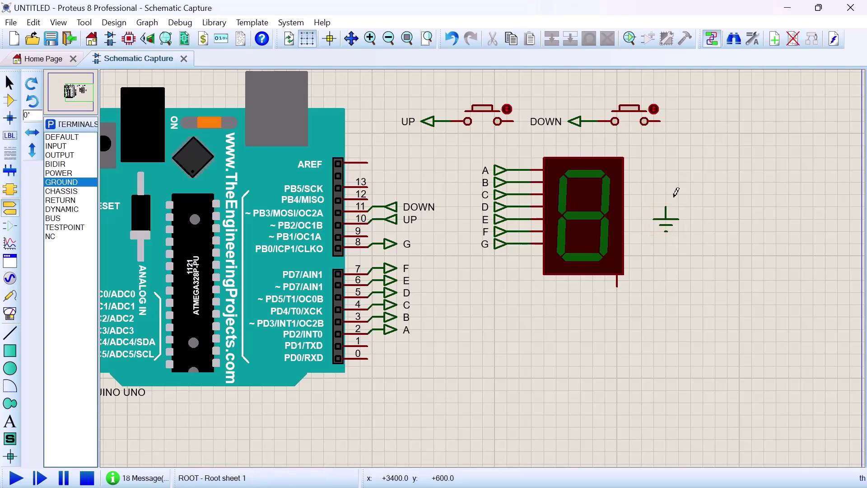
click(55, 146)
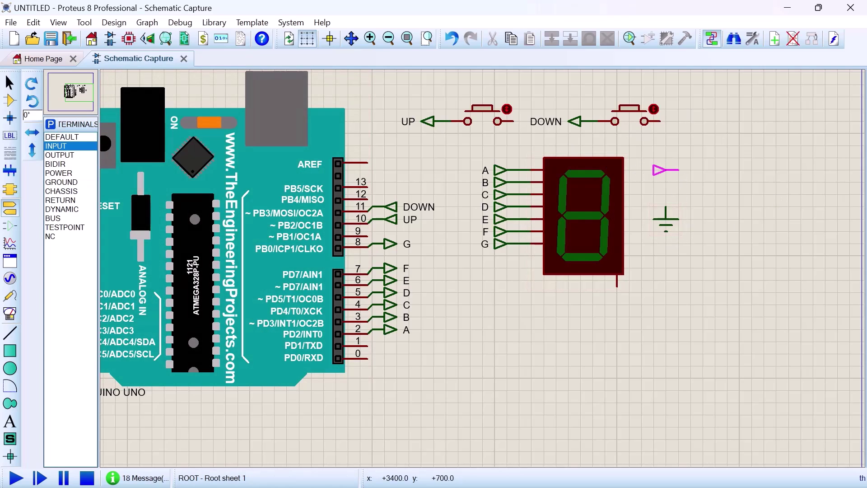
click(666, 170)
drag(645, 134, 688, 222)
right_click(681, 151)
click(751, 160)
click(676, 271)
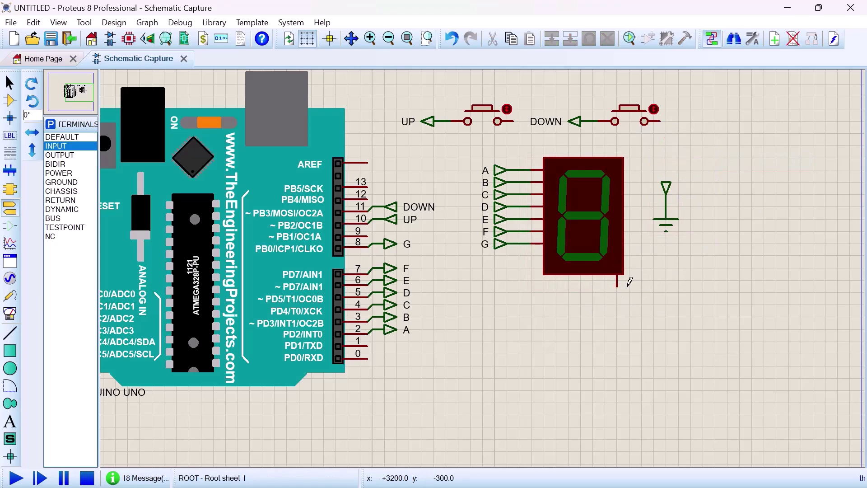
Attach a downward-facing OUTPUT terminal to the display's common pin and right-facing OUTPUT terminals to the right pins of both buttons
click(59, 155)
click(31, 83)
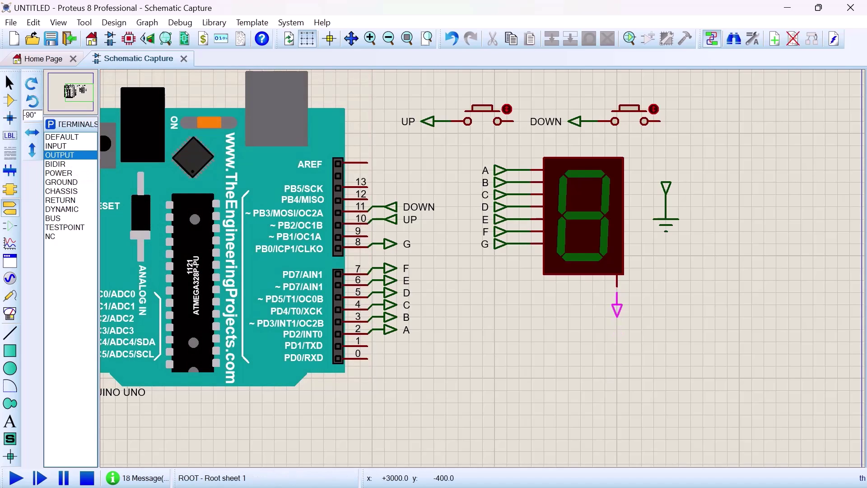
click(617, 291)
click(32, 101)
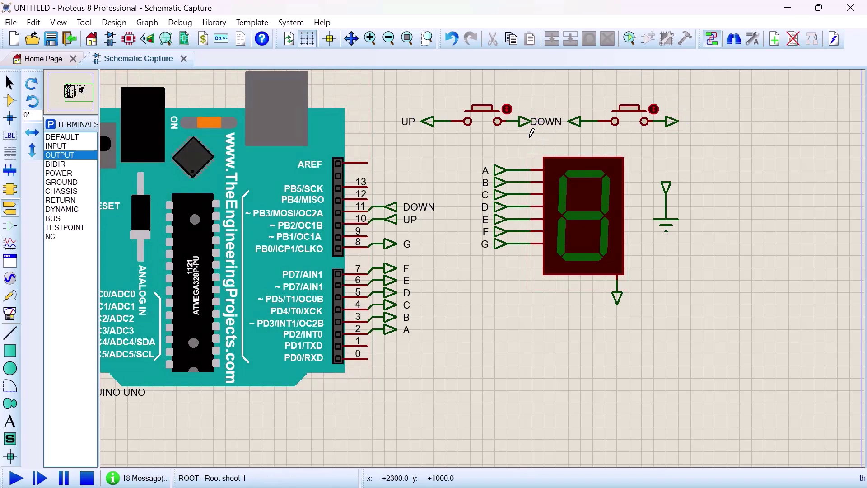
Move the DOWN push button with its terminals further right, clear of the UP button's right terminal
click(10, 101)
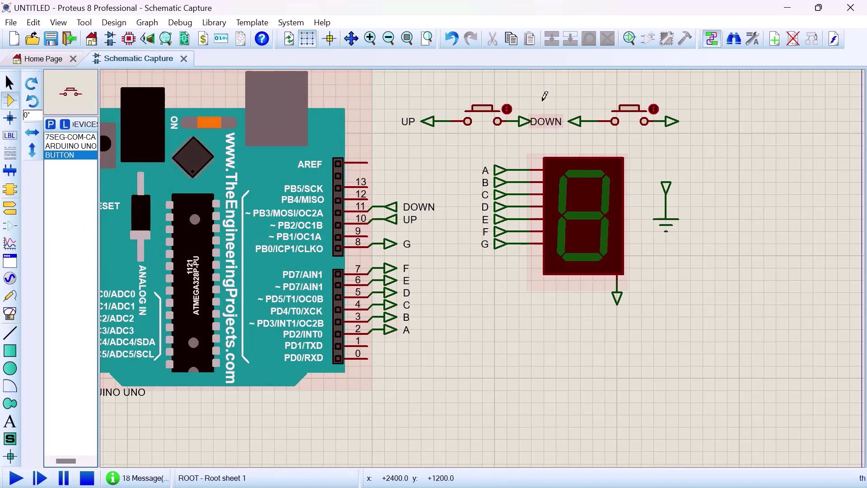
drag(663, 122, 700, 122)
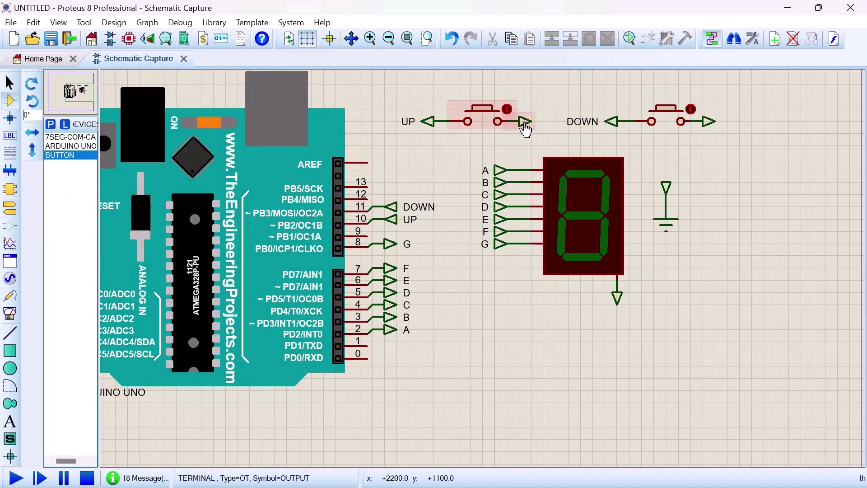
Label the right-hand output terminals of both push buttons 0
double_click(524, 122)
text(0)
click(479, 384)
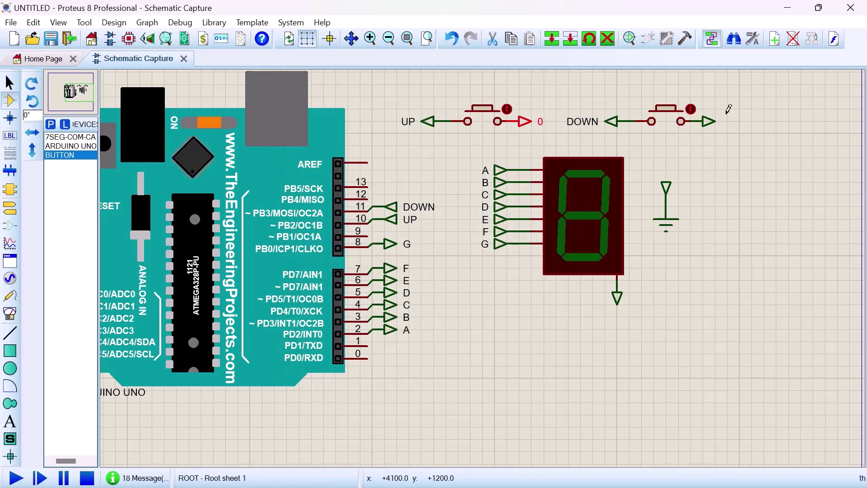
double_click(707, 122)
text(0)
click(482, 384)
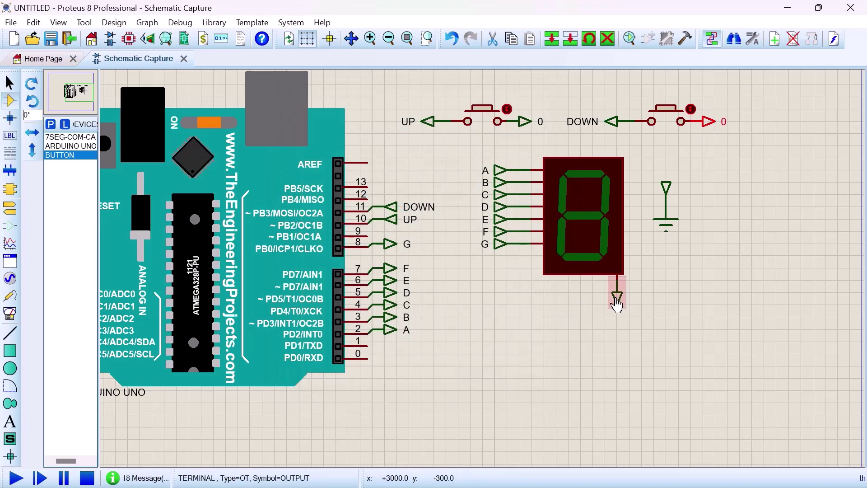
Label the display's common-pin terminal and the input terminal above the ground symbol 0
double_click(617, 294)
text(0)
click(483, 384)
double_click(667, 187)
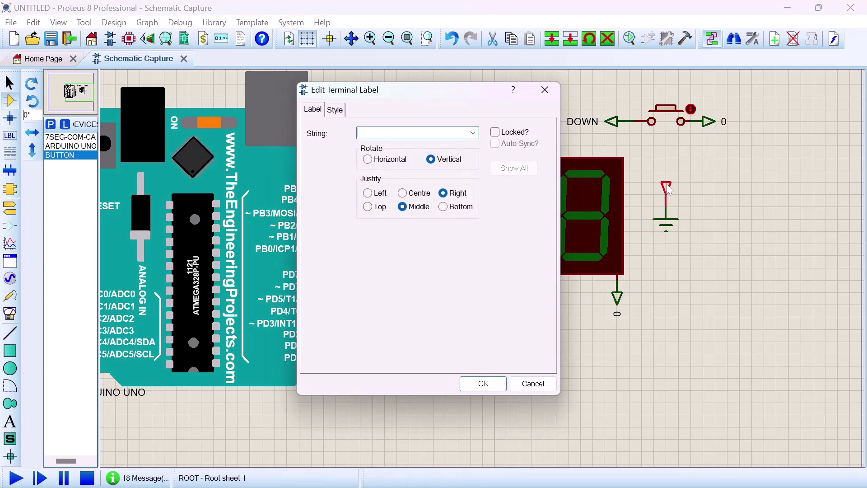
click(483, 383)
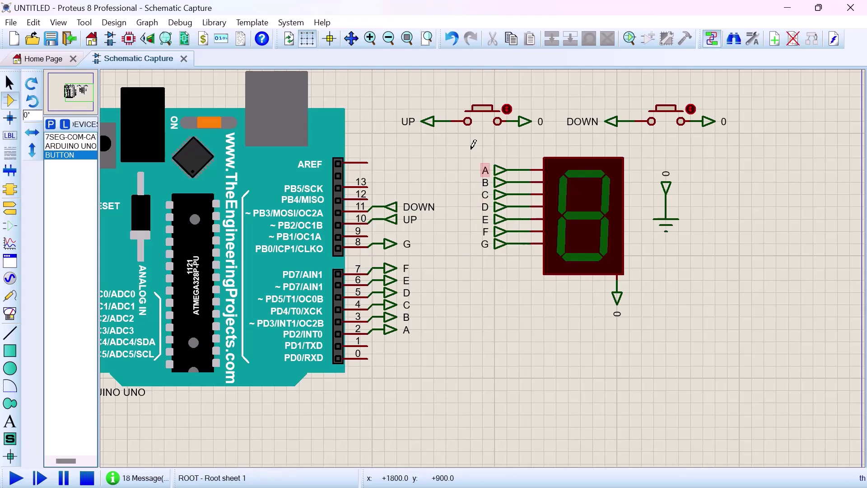
Move the 7-segment display, its terminals and the ground symbol group further down the sheet
drag(470, 145, 691, 354)
drag(583, 265, 583, 331)
click(801, 272)
Shift the DOWN push button group right and down, then lower the UP push button group to align with it
drag(568, 97, 776, 172)
drag(687, 145, 712, 157)
drag(372, 97, 544, 157)
drag(493, 109, 494, 122)
click(474, 168)
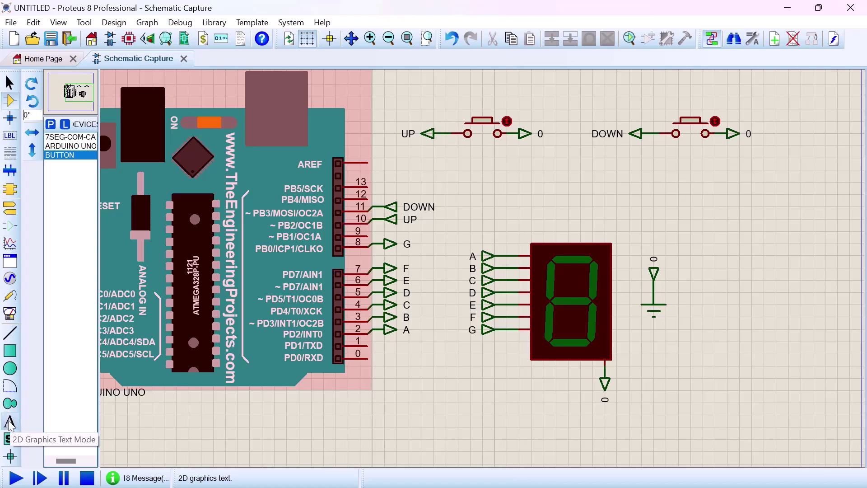
Add the text captions UP BUTTON and DOWN BUTTON below the two push buttons
click(10, 423)
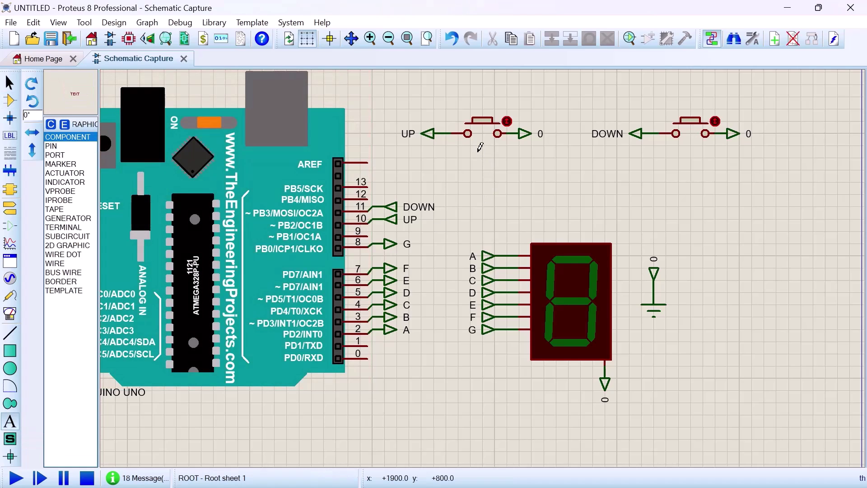
click(478, 150)
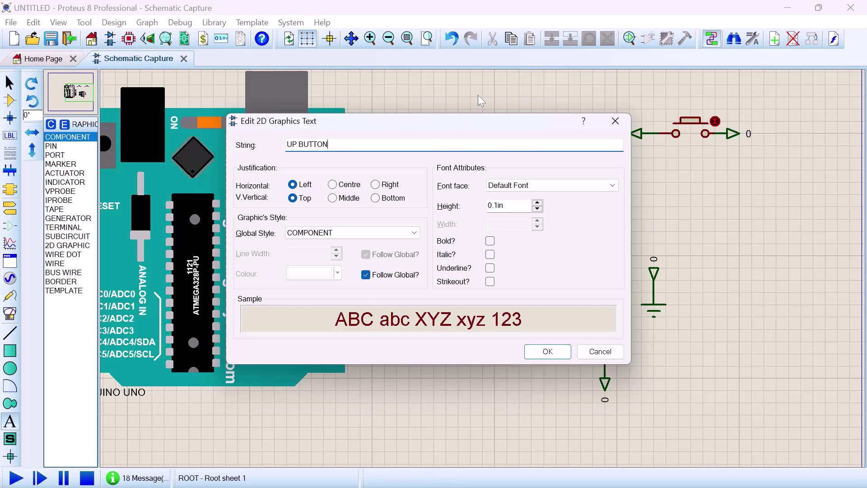
click(548, 351)
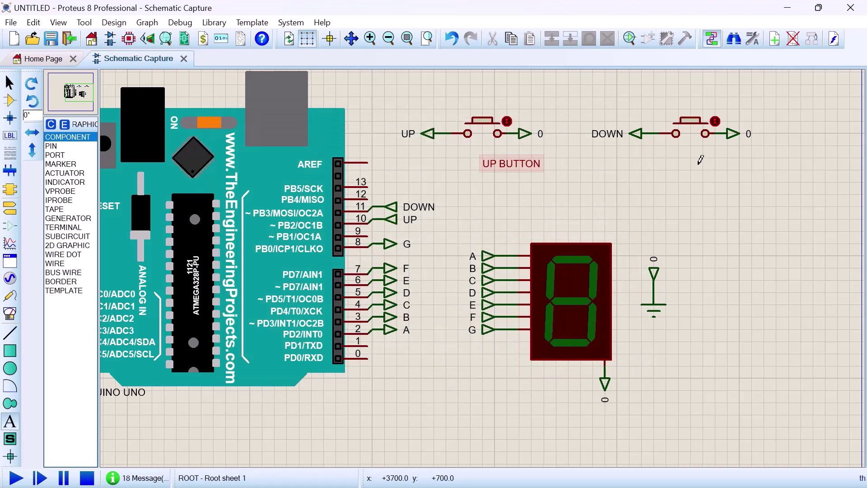
click(696, 152)
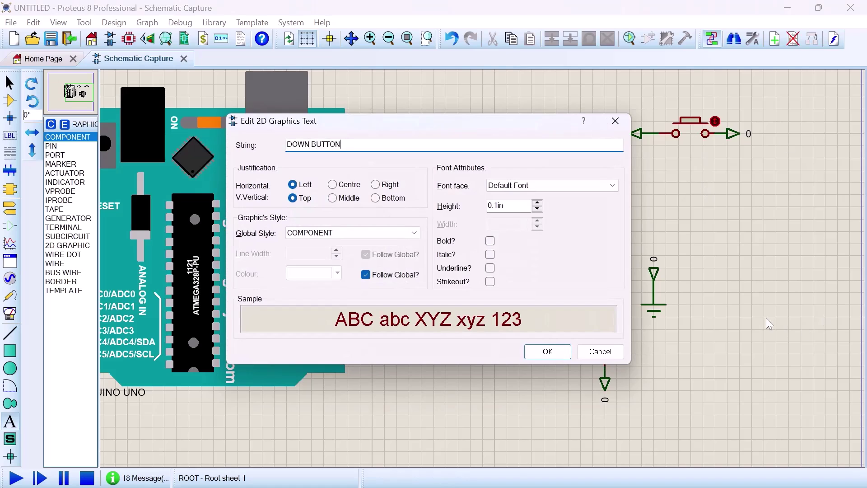
click(547, 350)
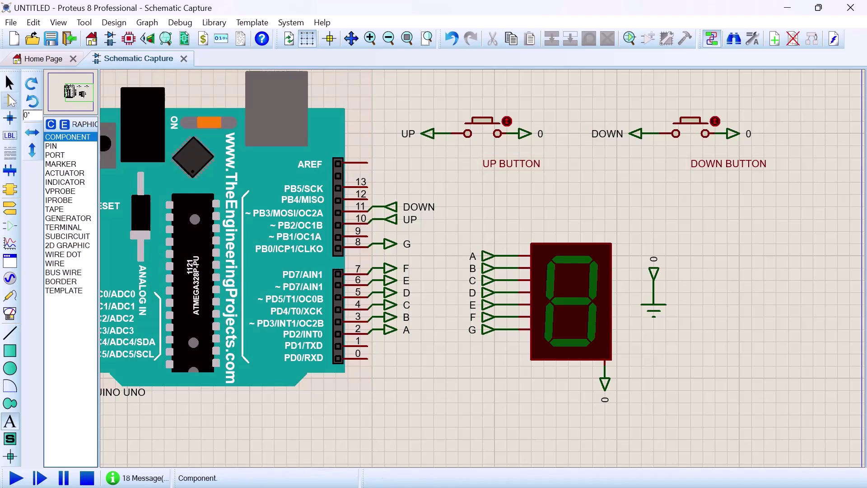
Centre both captions directly under their push buttons and move the display and ground group further right and slightly up
click(9, 83)
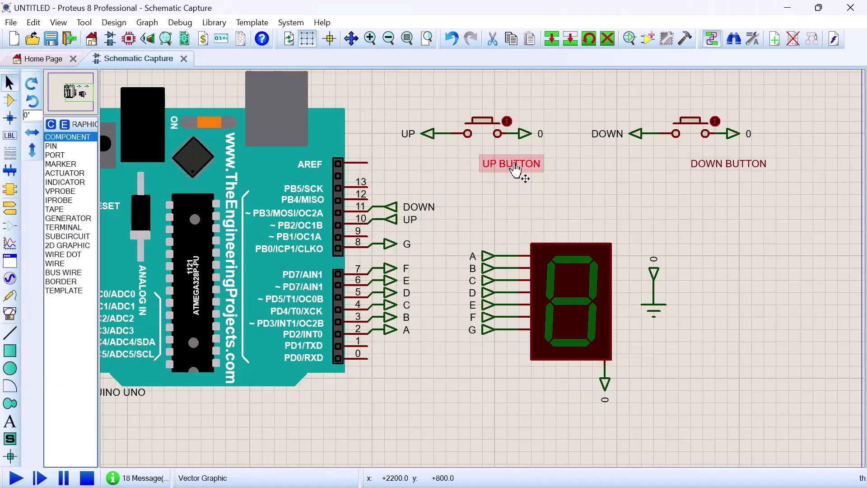
drag(510, 165, 488, 152)
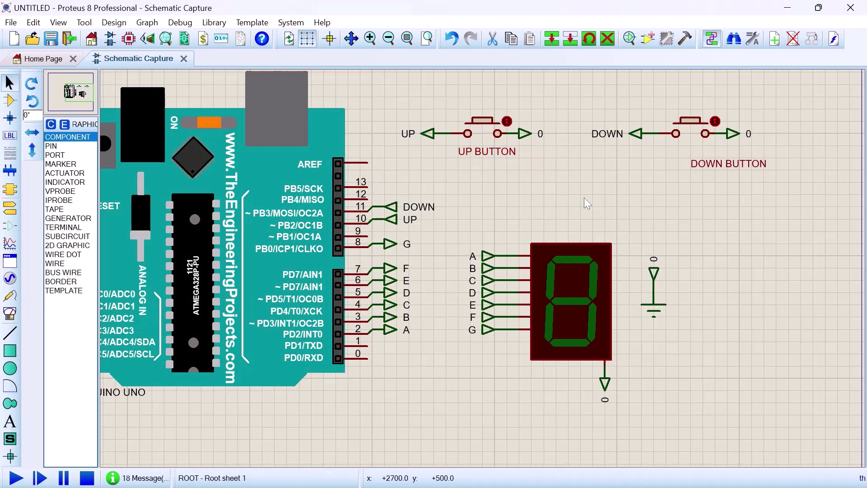
drag(712, 167, 674, 155)
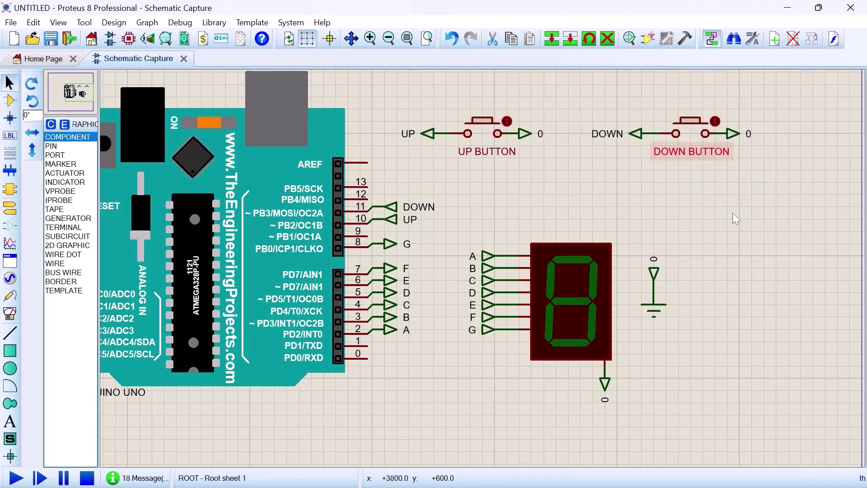
drag(458, 231, 740, 439)
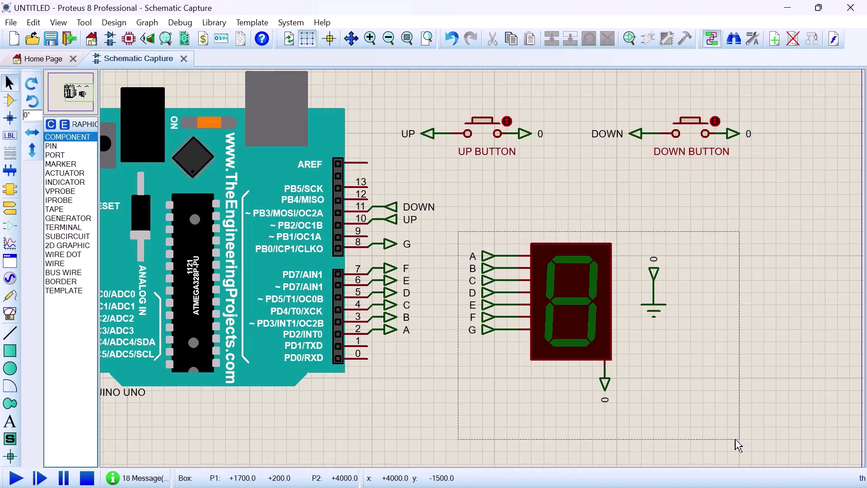
drag(609, 293, 670, 270)
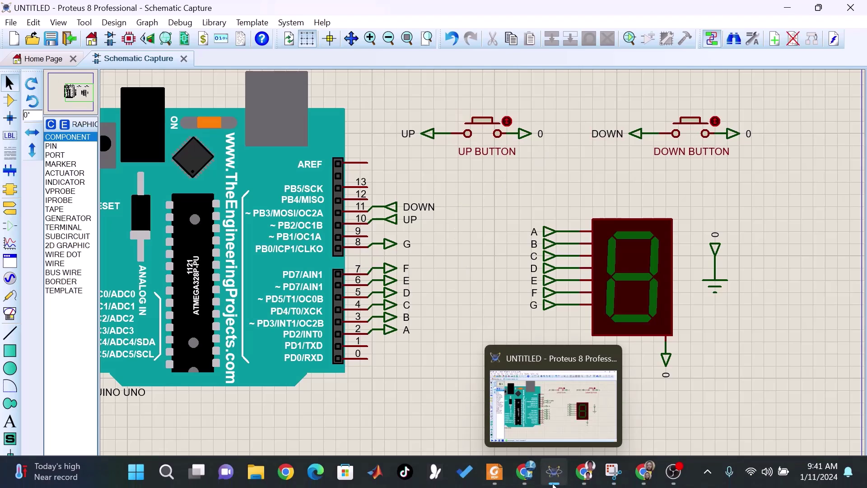
Switch to the Arduino IDE and review the Sev_Seg_and_button_debounce sketch from the pin definitions to the counter functions
click(580, 474)
drag(79, 84, 161, 175)
click(79, 187)
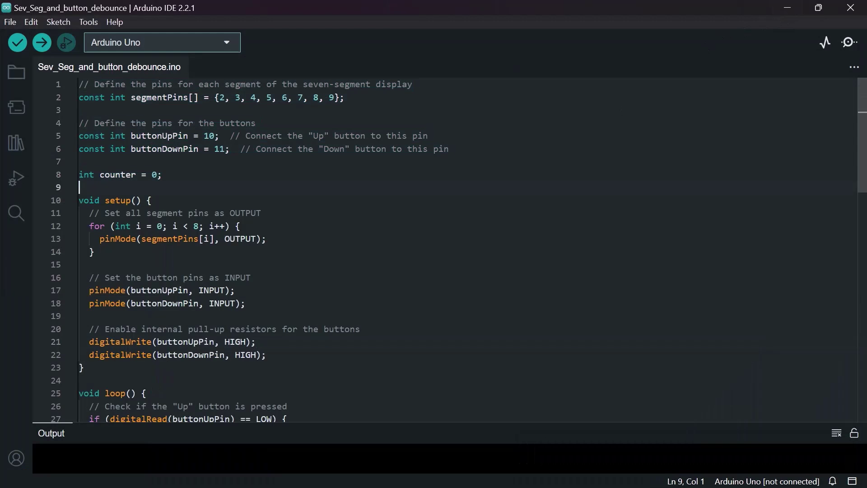
drag(79, 200, 148, 200)
click(152, 200)
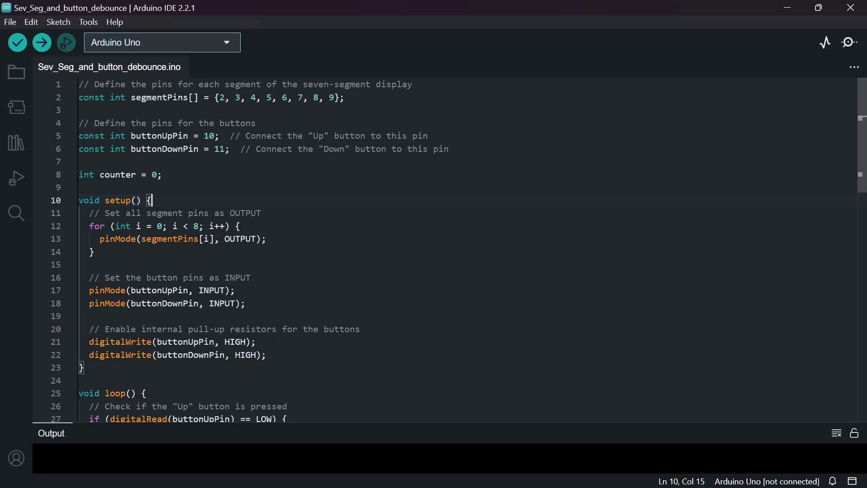
scroll(452, 253, down, 5)
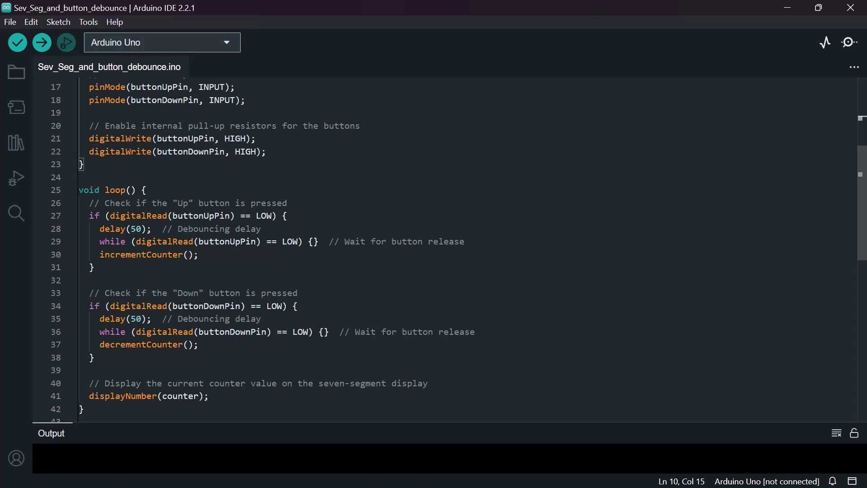
scroll(451, 253, down, 4)
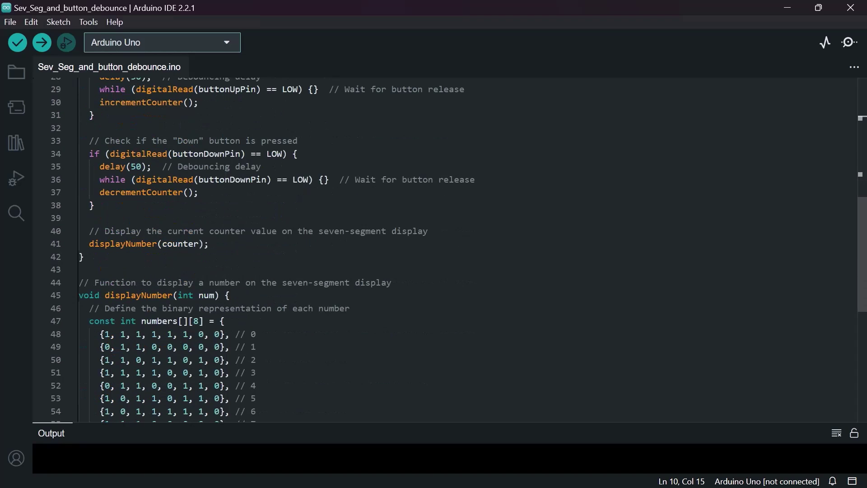
scroll(451, 253, down, 8)
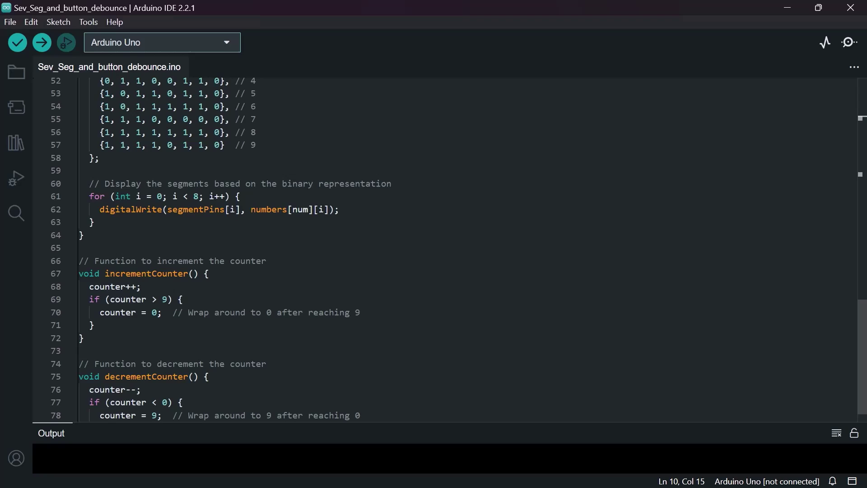
scroll(451, 253, down, 1)
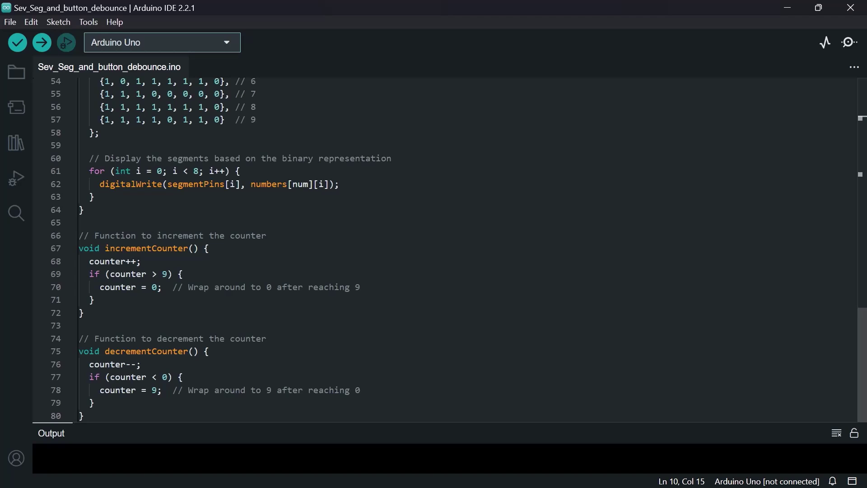
scroll(452, 248, up, 8)
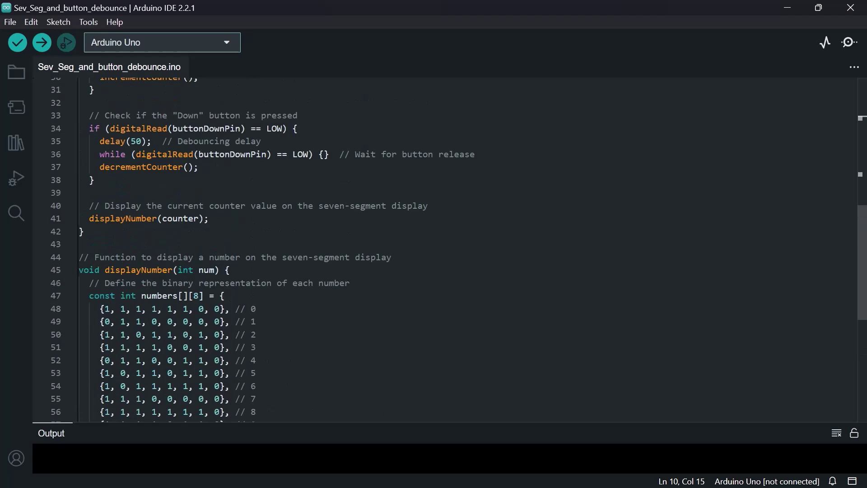
scroll(452, 249, down, 8)
Compile the sketch and copy the path of the generated Sev_Seg_and_button_debounce.ino.hex file from the enlarged compiler output
click(17, 42)
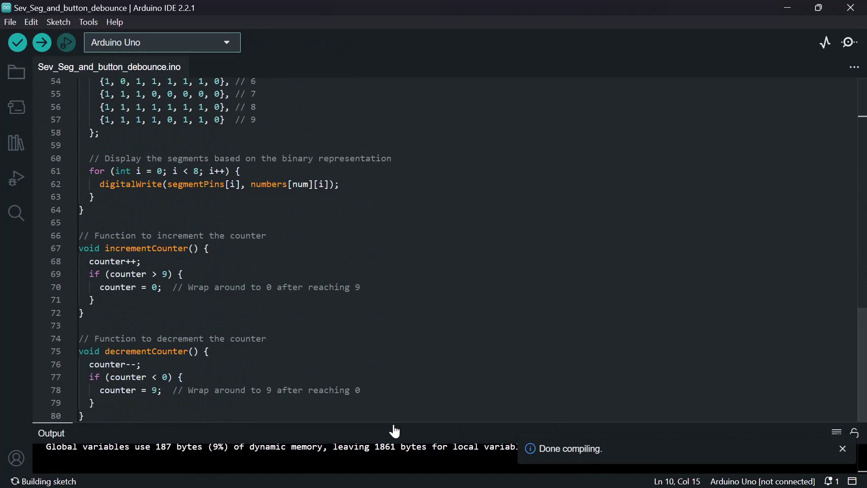
drag(396, 431, 400, 304)
drag(188, 468, 437, 470)
click(46, 407)
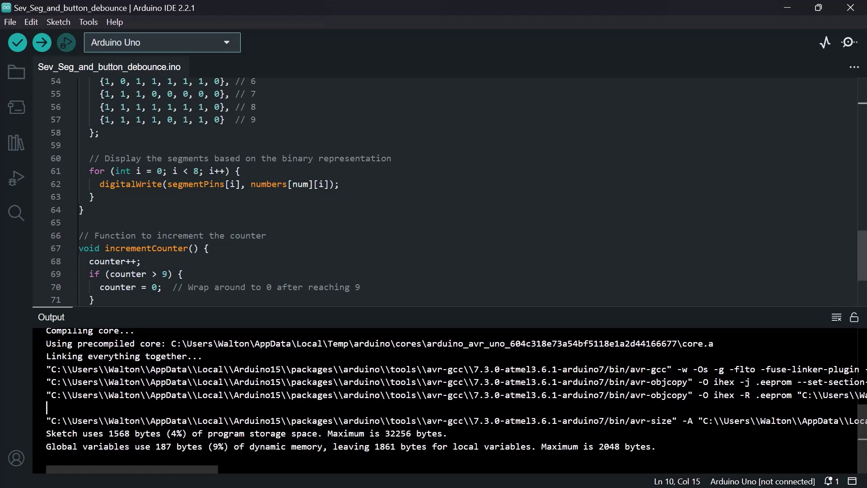
drag(181, 470, 507, 482)
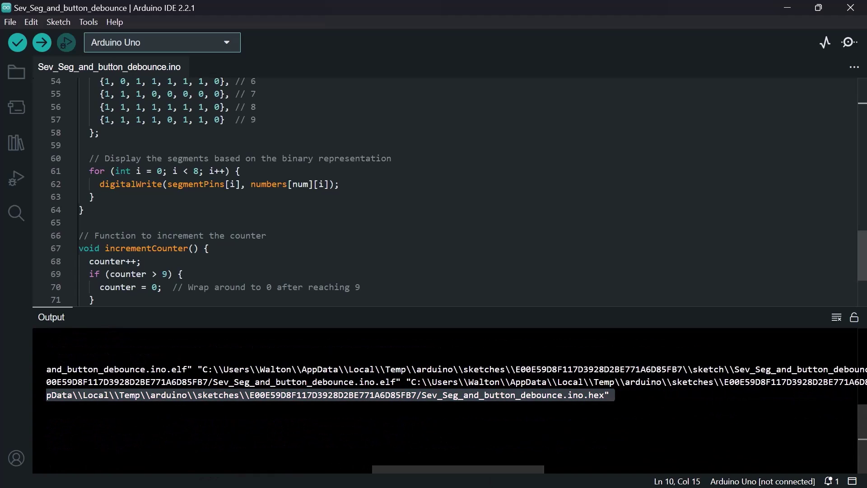
right_click(407, 396)
click(440, 322)
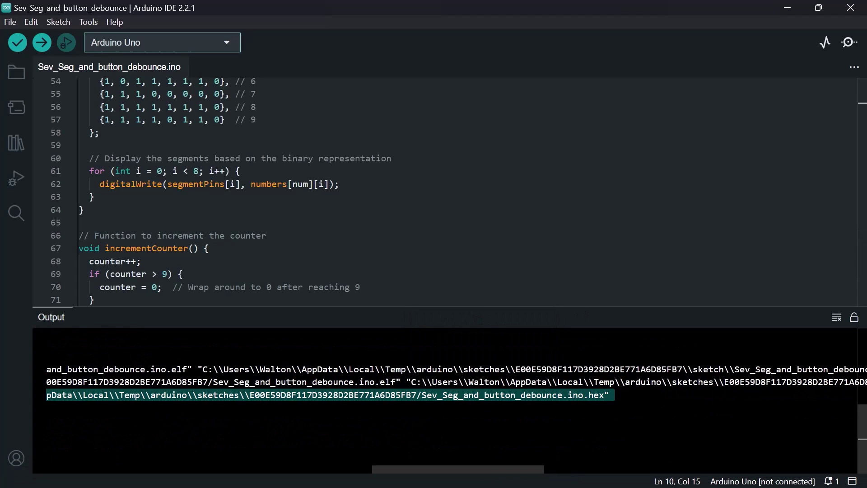
Switch back to Proteus and set the copied .hex path as the Arduino UNO's program file
click(524, 471)
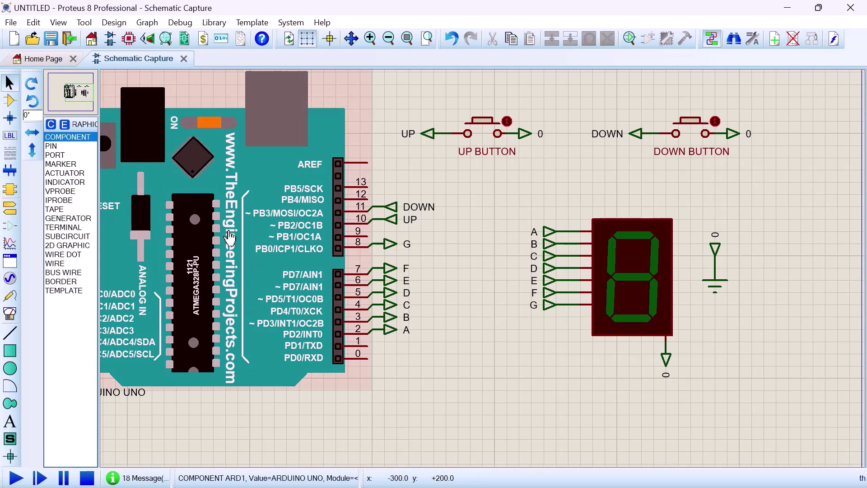
double_click(207, 246)
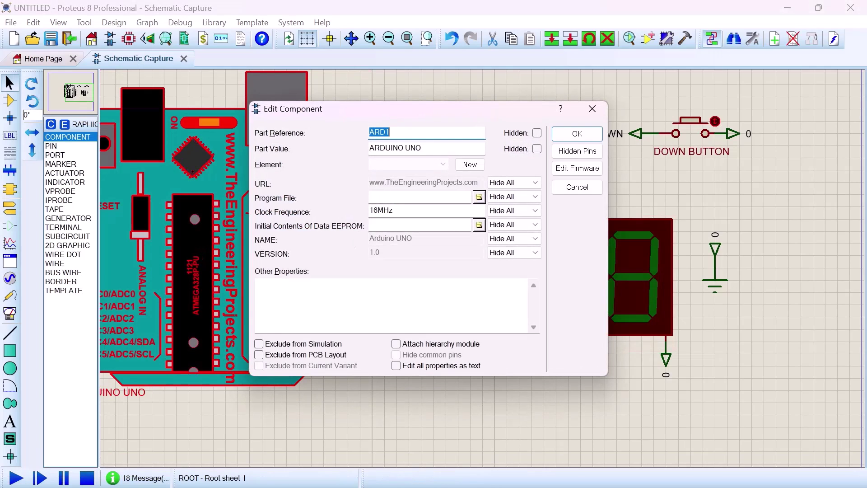
click(401, 197)
right_click(400, 197)
click(426, 257)
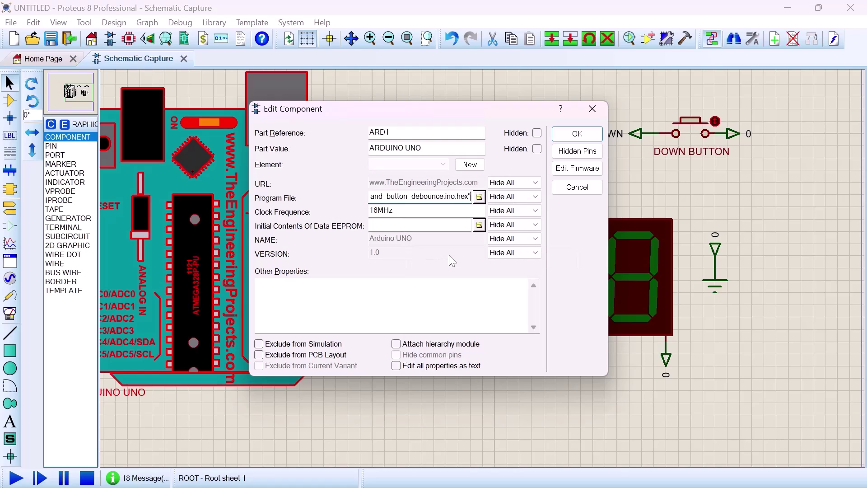
click(577, 134)
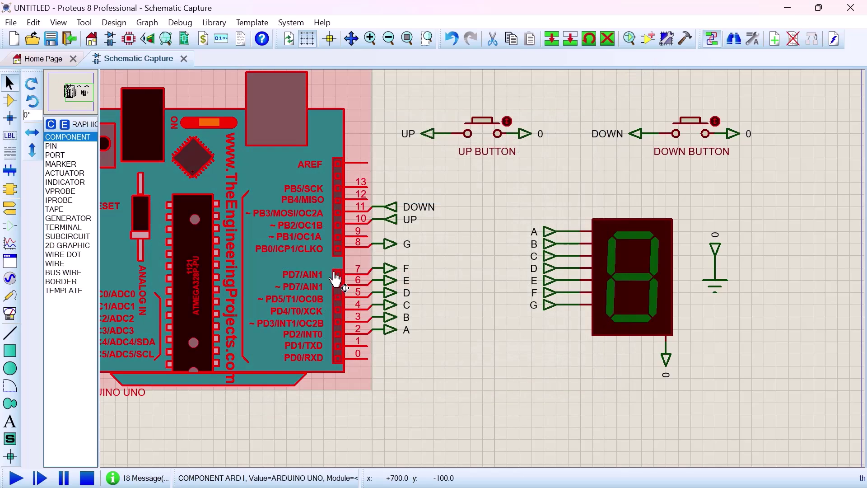
Run and stop the simulation twice to check whether the 7-segment display responds
click(16, 478)
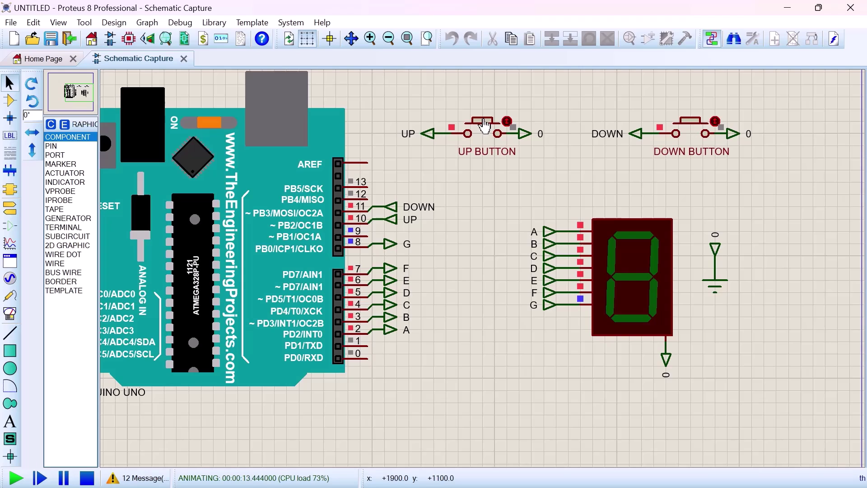
click(87, 477)
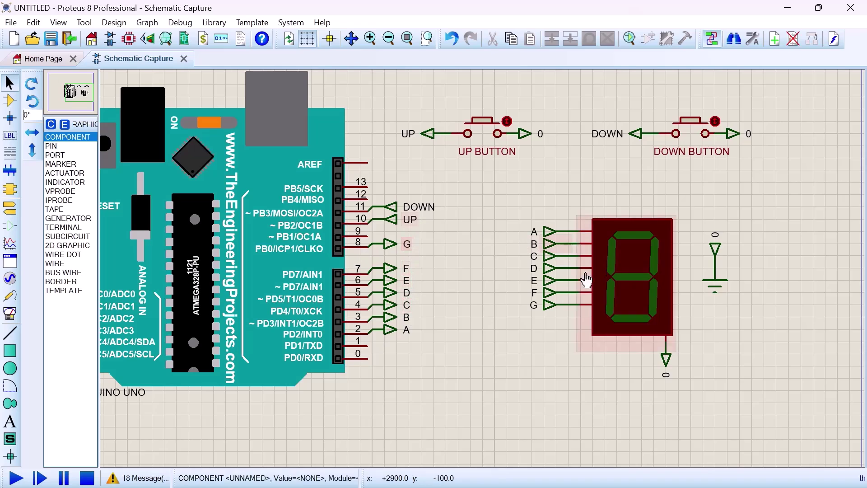
click(16, 479)
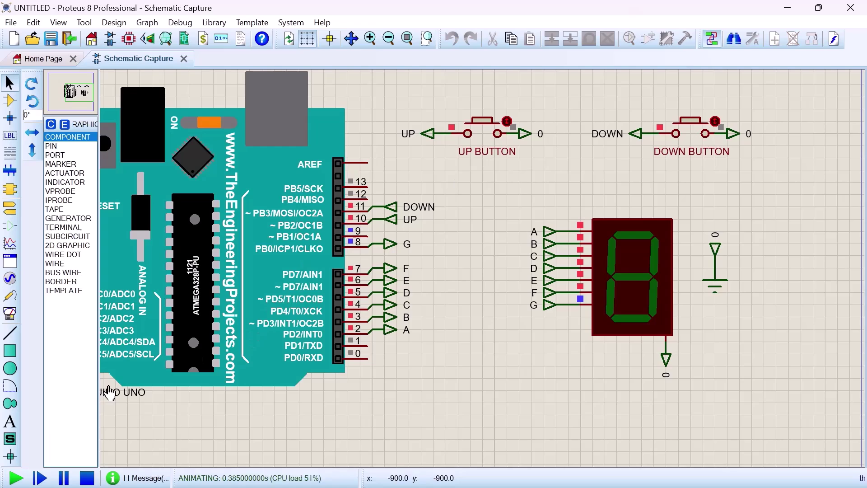
click(87, 477)
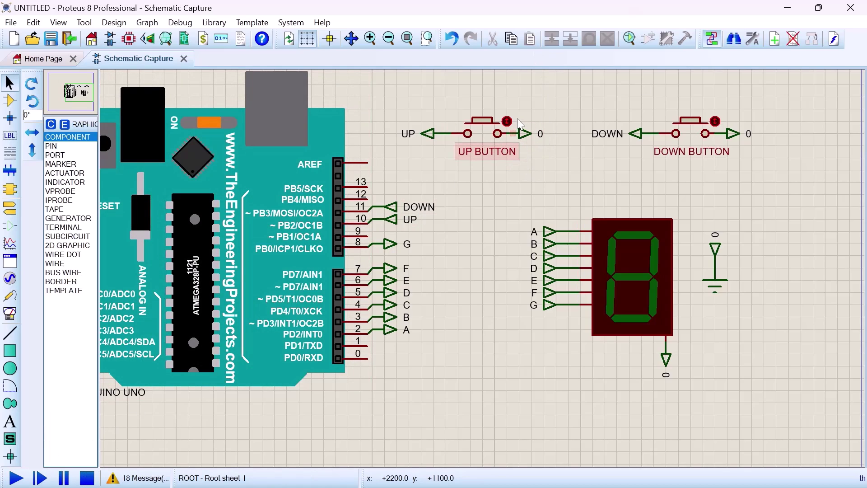
Move the four 0 terminals slightly away from the button pins, common pin and ground symbol, keeping each wired to its connection
drag(524, 134, 537, 135)
drag(733, 135, 748, 136)
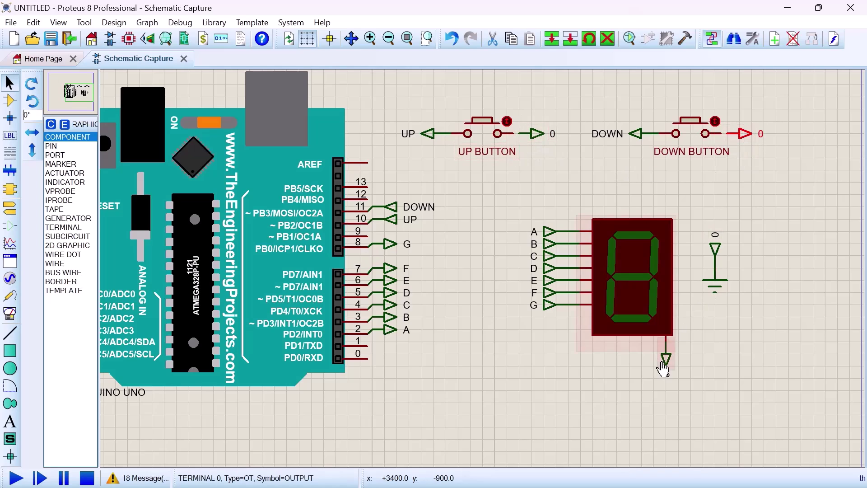
drag(663, 369, 663, 382)
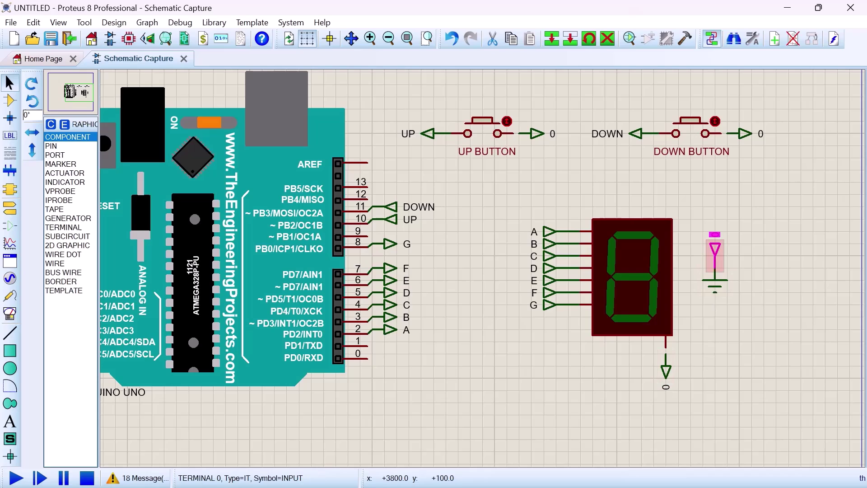
drag(714, 243, 715, 231)
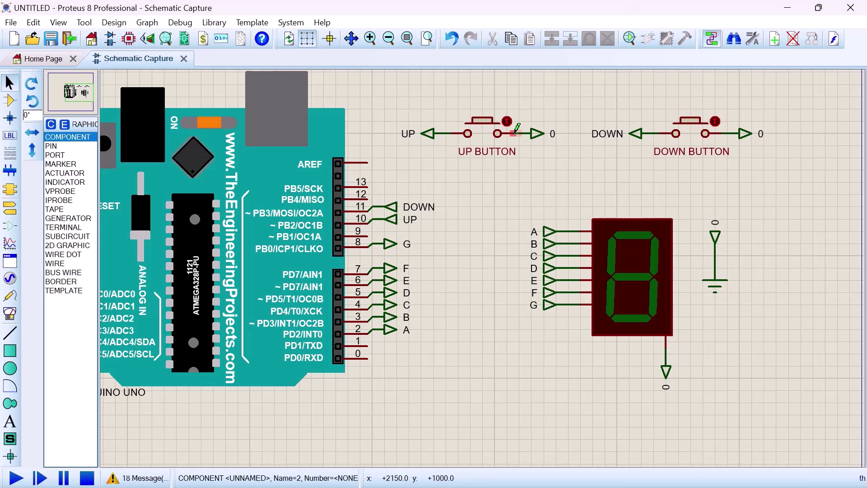
Run the simulation and actuate the UP button repeatedly to count the 7-segment display up to 9
click(15, 477)
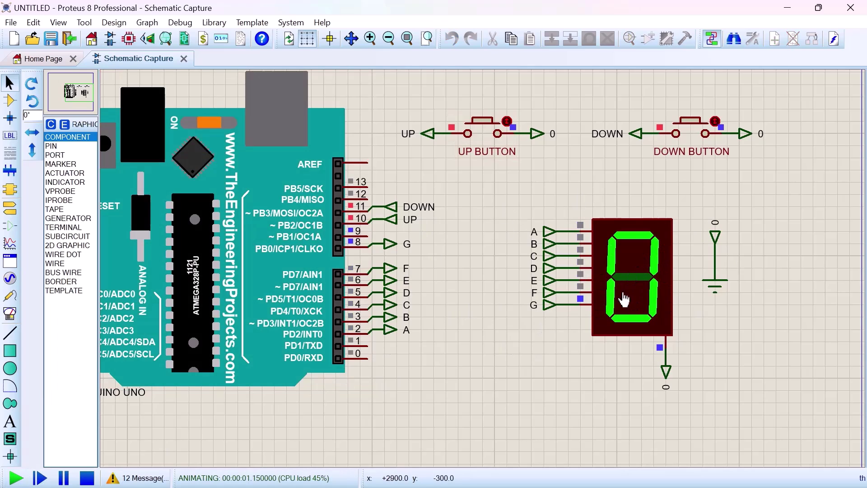
click(497, 130)
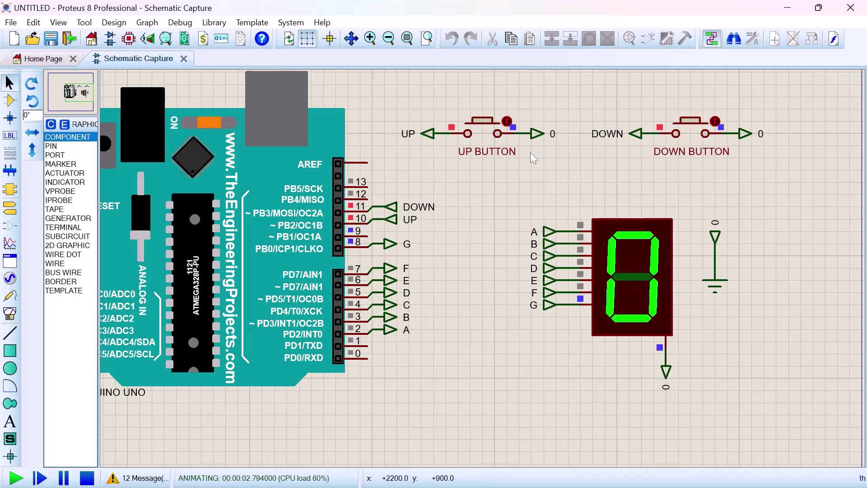
click(485, 130)
click(485, 130)
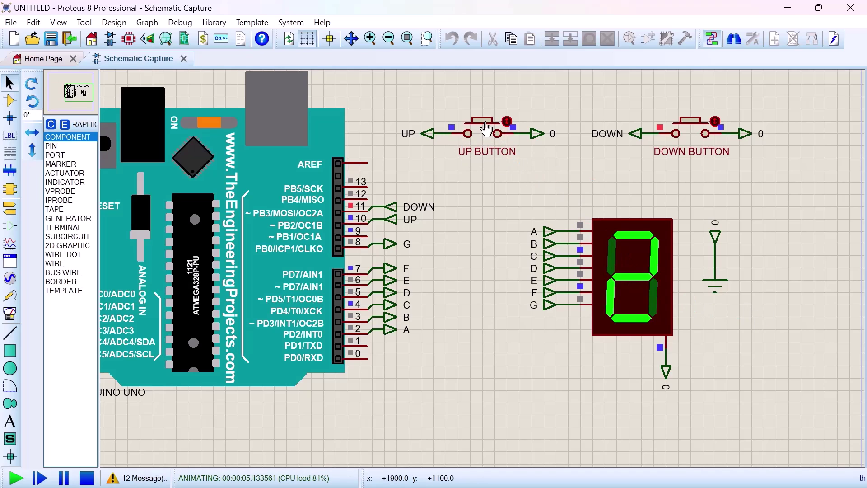
click(485, 130)
click(485, 129)
click(486, 130)
click(485, 130)
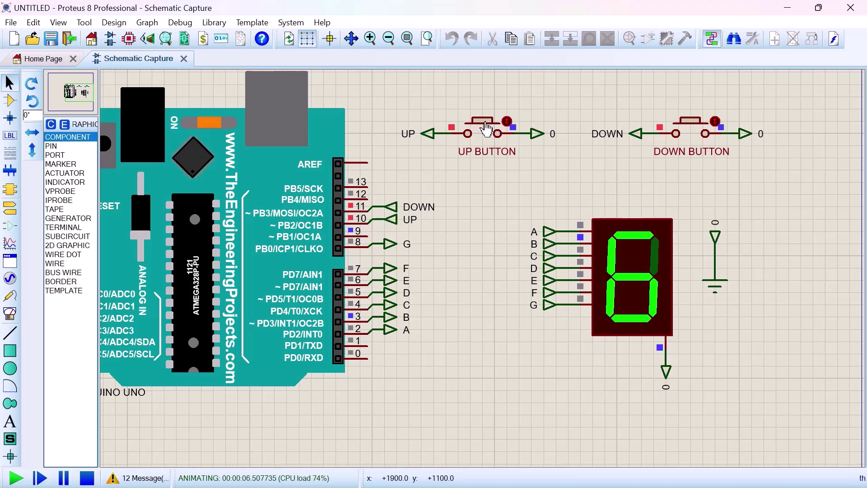
click(485, 130)
click(485, 130)
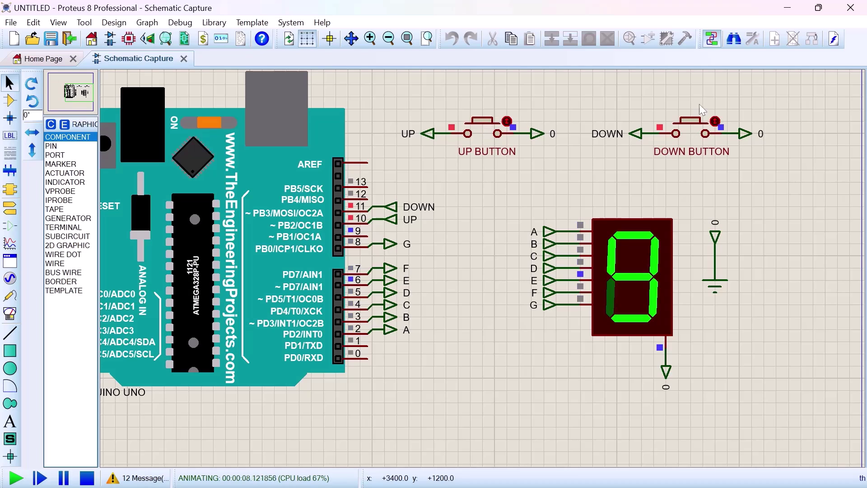
Actuate the DOWN button repeatedly in the running simulation to count the 7-segment display back down to 0
click(686, 127)
click(687, 127)
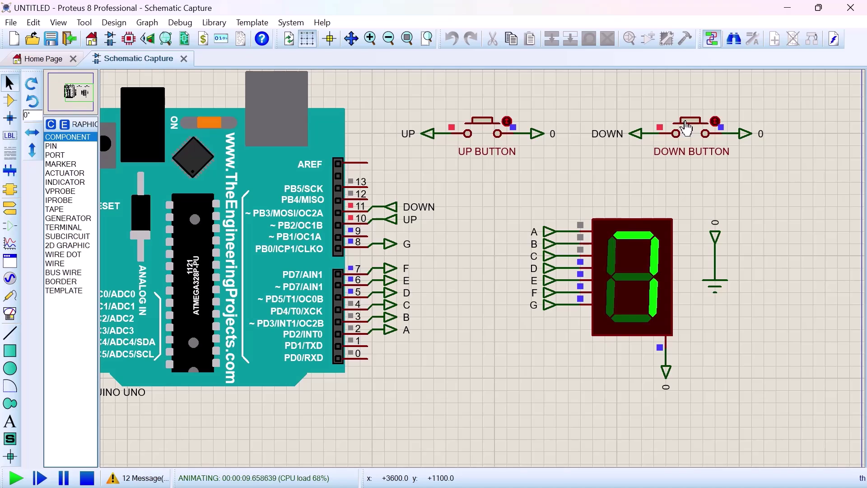
click(687, 128)
click(686, 128)
click(686, 128)
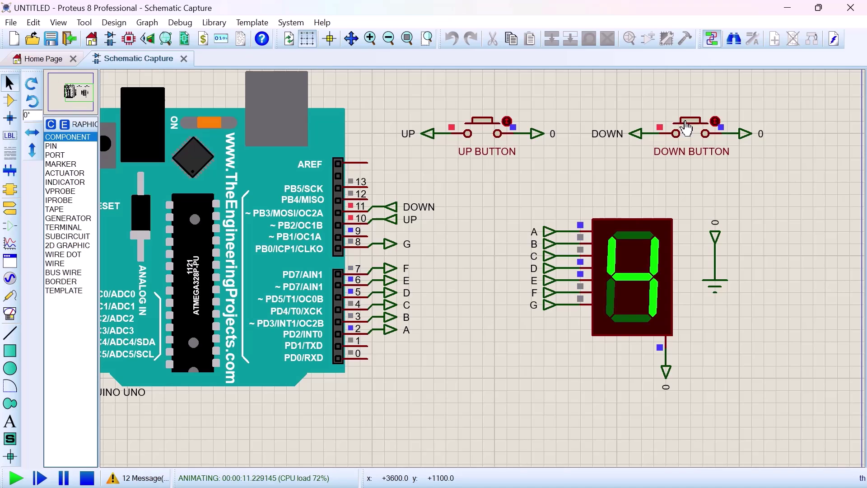
click(686, 128)
click(686, 128)
click(686, 128)
scroll(686, 128, up, 1)
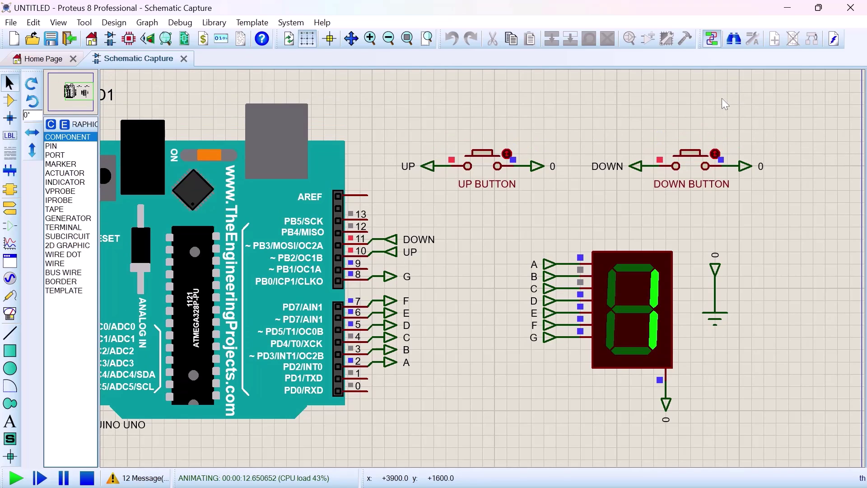
click(690, 157)
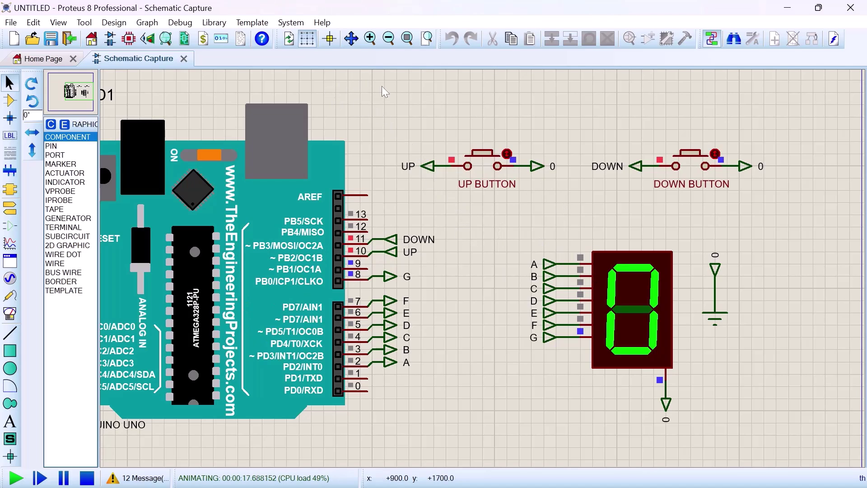
click(466, 177)
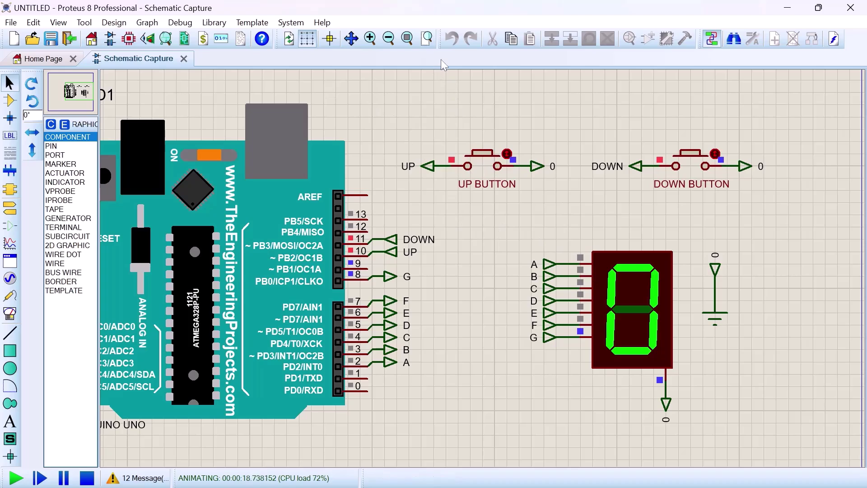